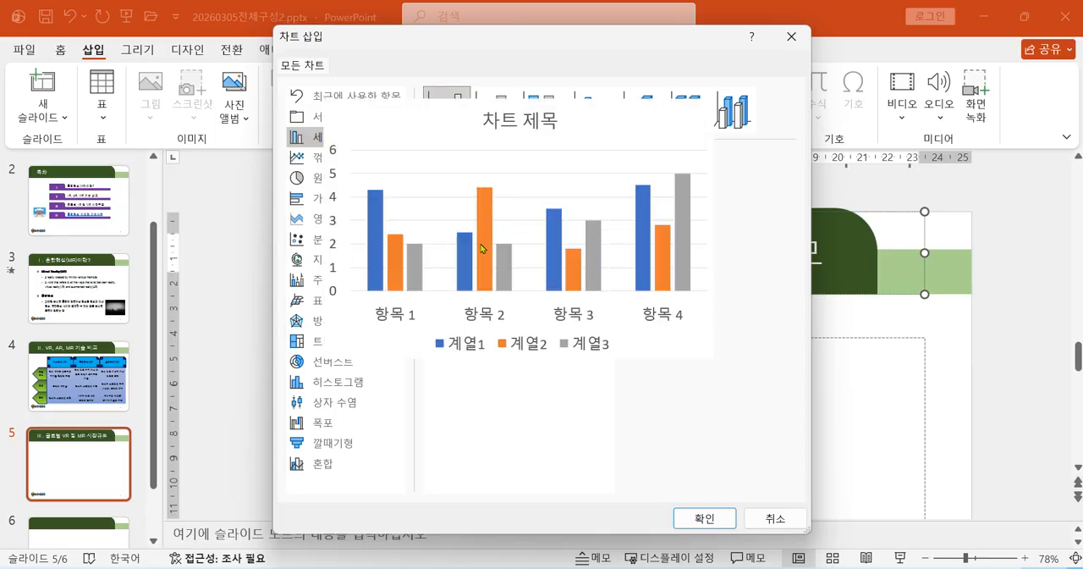
Insert a clustered column chart on slide 5 and enlarge its data sheet to show all the sample rows and columns.
left_click(705, 519)
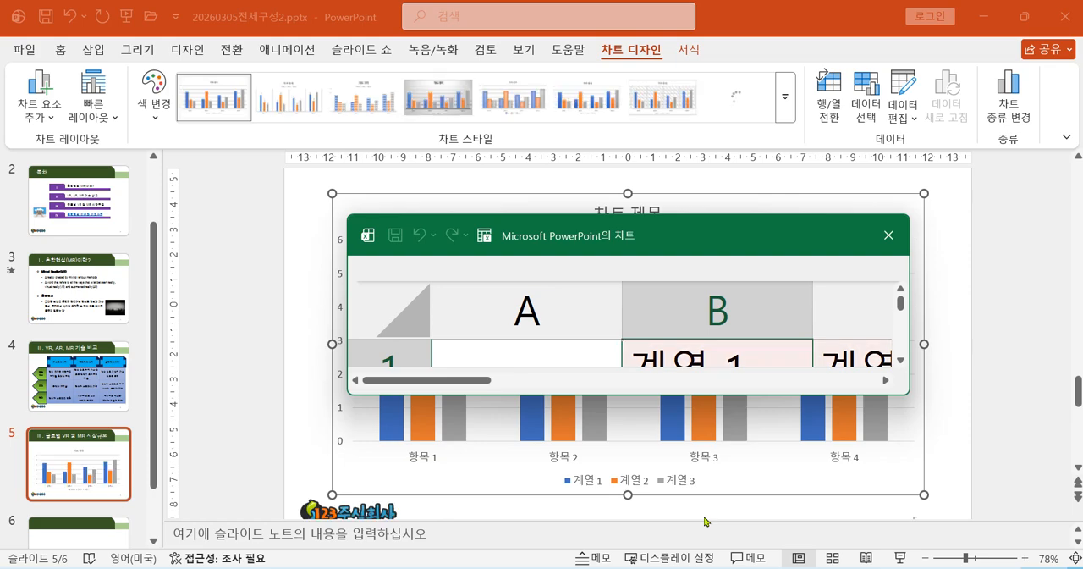
left_click_drag(583, 240, 366, 208)
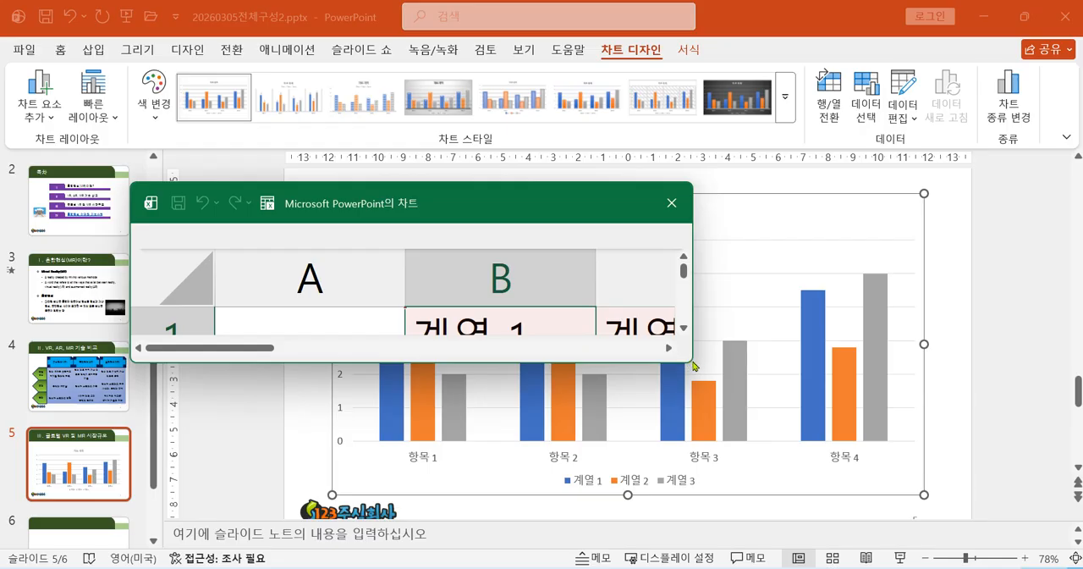
left_click_drag(691, 364, 979, 533)
left_click_drag(667, 205, 595, 82)
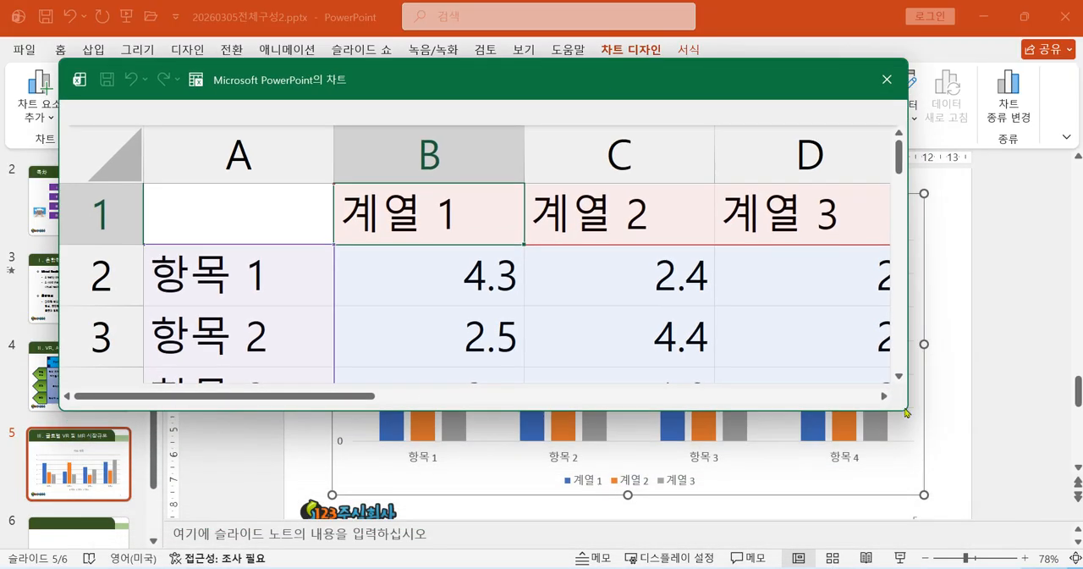
left_click_drag(906, 412, 1006, 542)
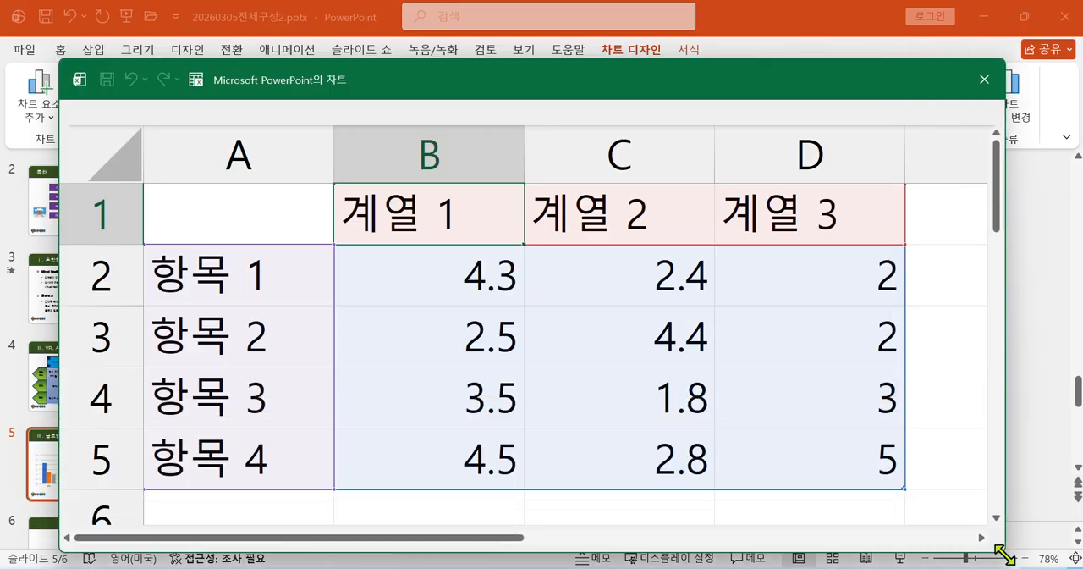
left_click_drag(595, 87, 681, 425)
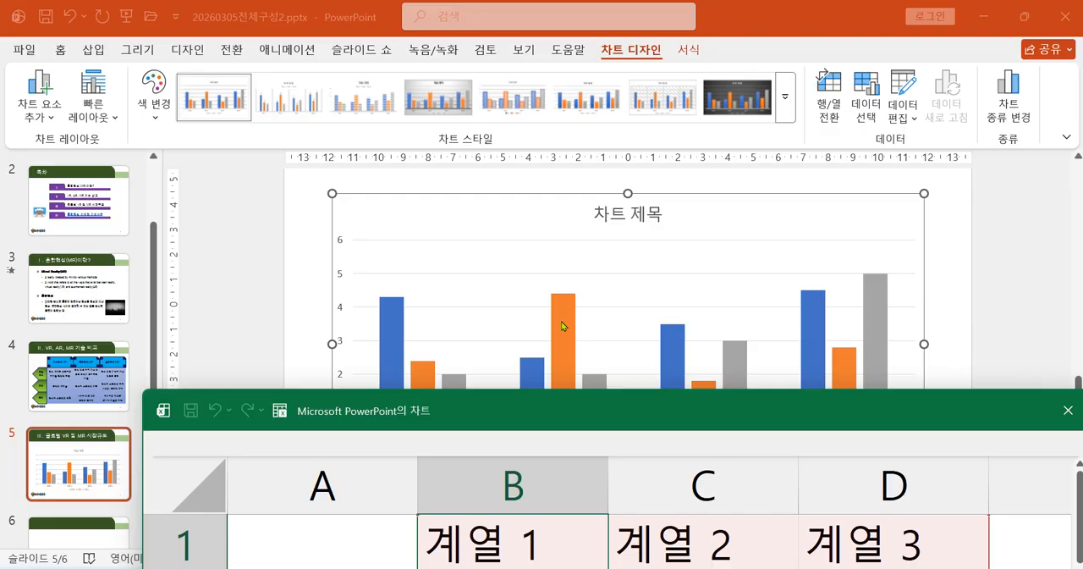
left_click_drag(561, 421, 513, 92)
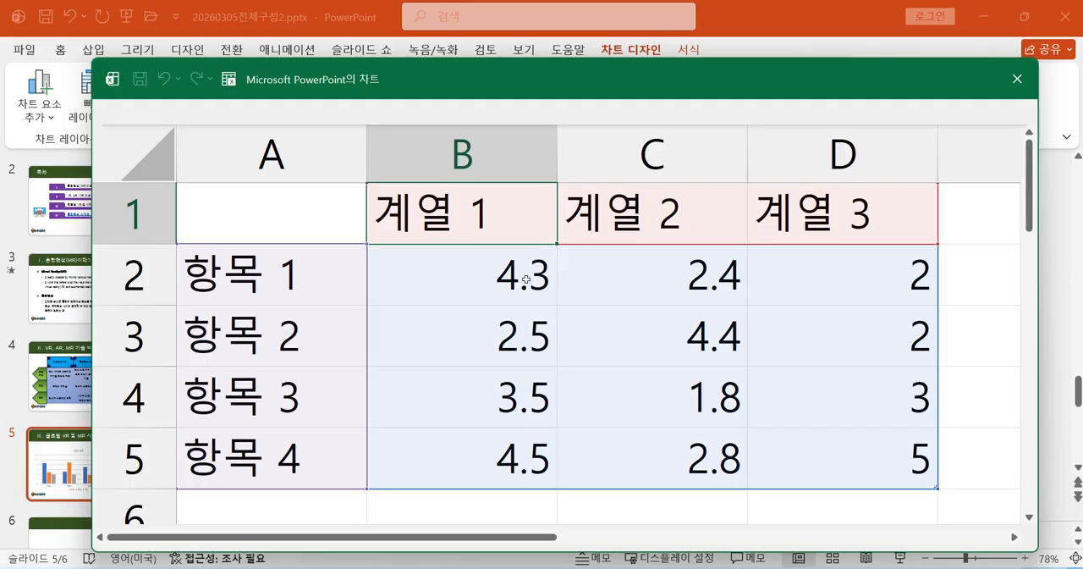
left_click_drag(594, 79, 616, 169)
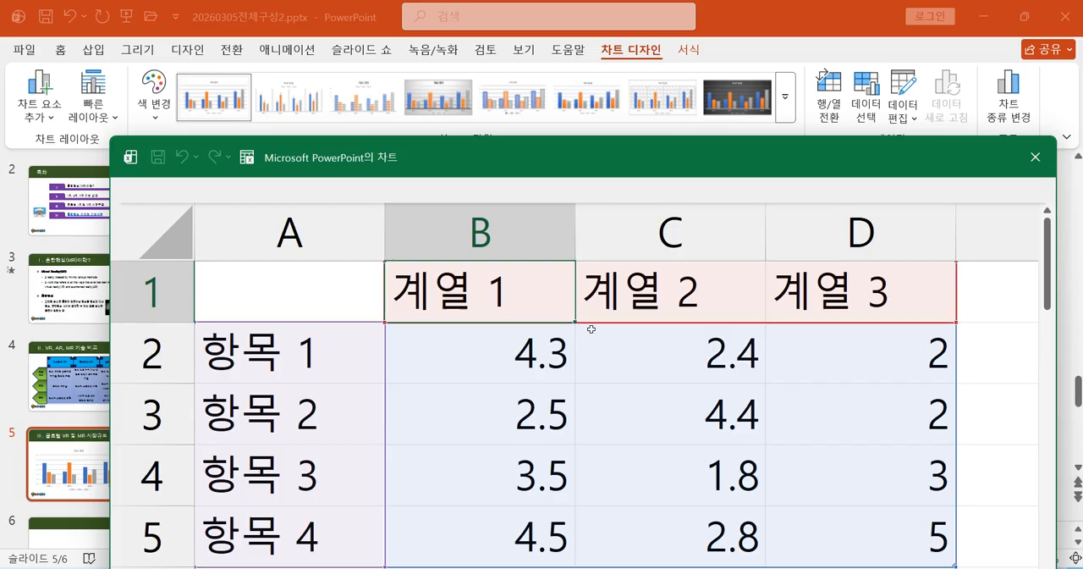
left_click_drag(551, 166, 551, 497)
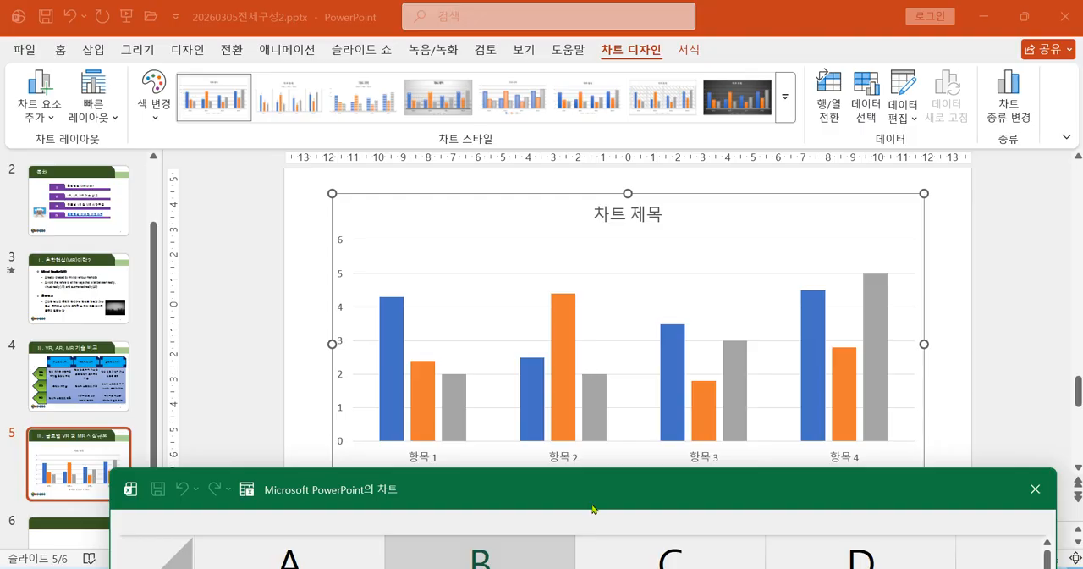
mouse_move(598, 491)
left_mouse_down()
mouse_move(574, 128)
mouse_move(620, 435)
mouse_move(616, 491)
left_mouse_up()
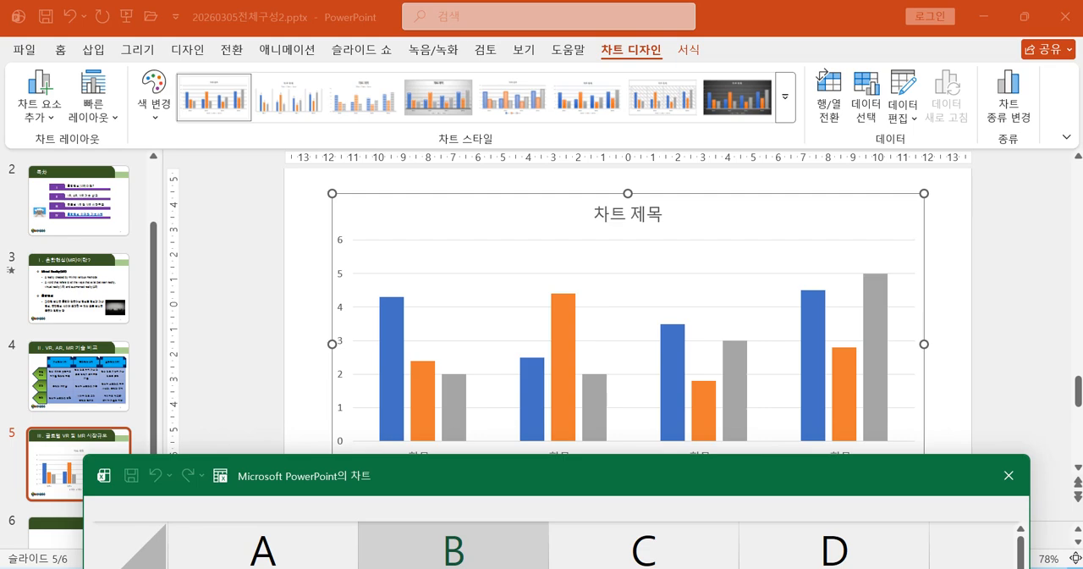
Switch to the reference image 20241002_085140.jpg and check the chart's data table for the VR and MR series.
key("alt+Tab")
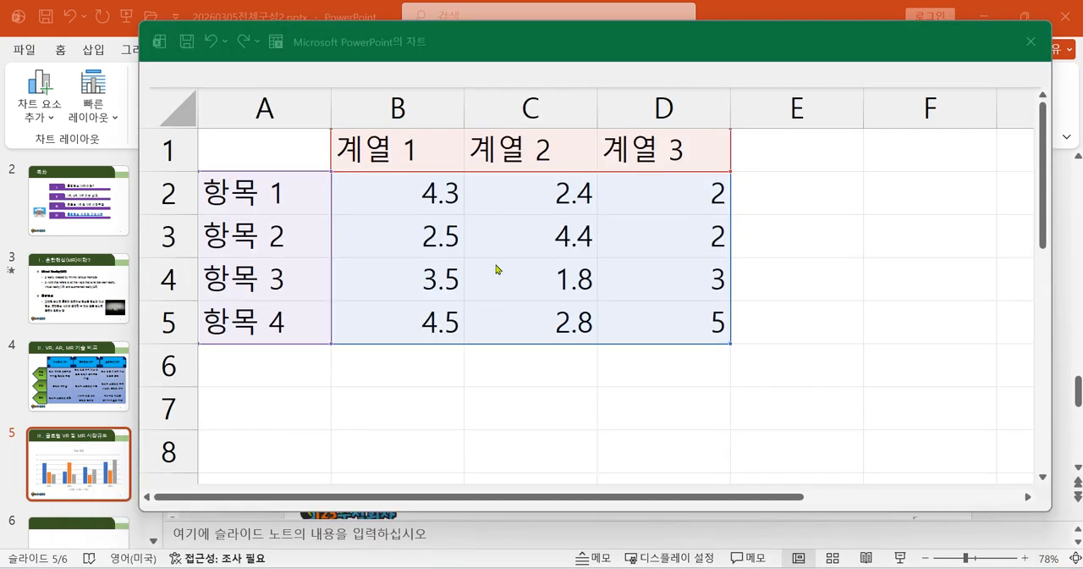
left_click(953, 568)
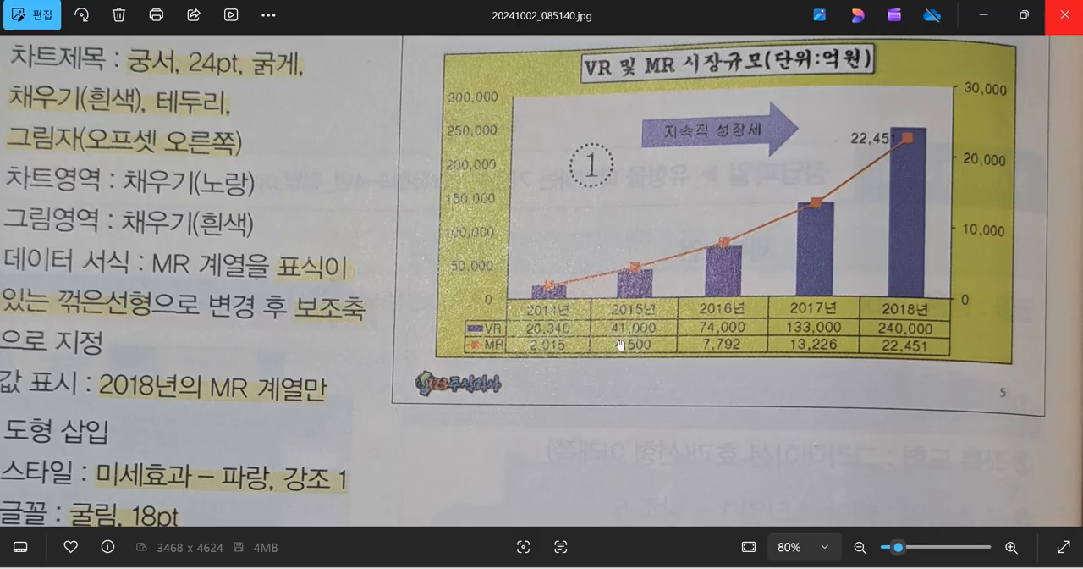
left_click_drag(579, 394, 465, 417)
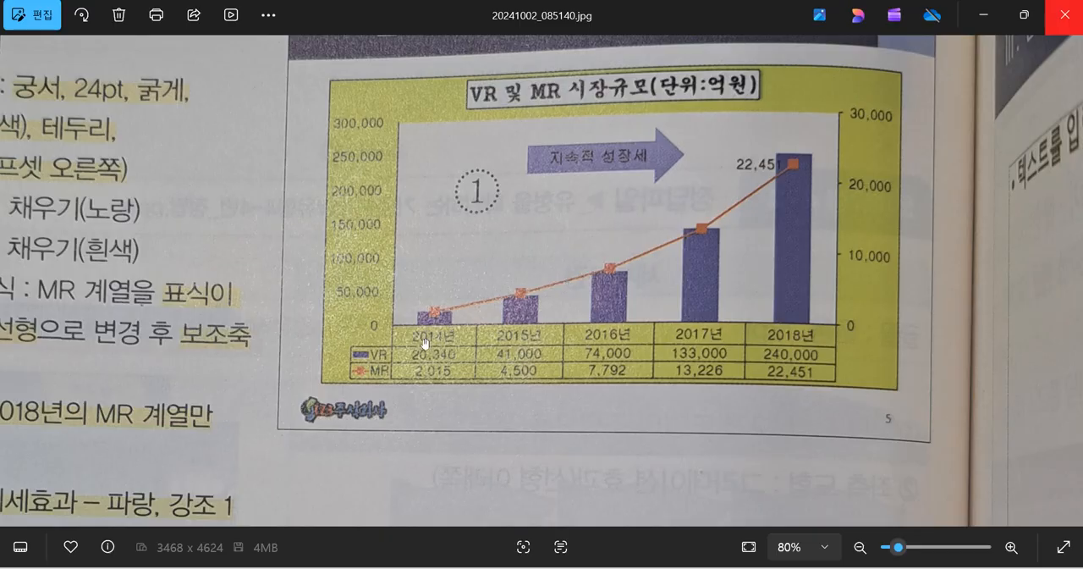
left_click(983, 24)
Replace the first two series headers in the chart data sheet, B1 and C1, with 2014년 and 2015년.
left_click(367, 155)
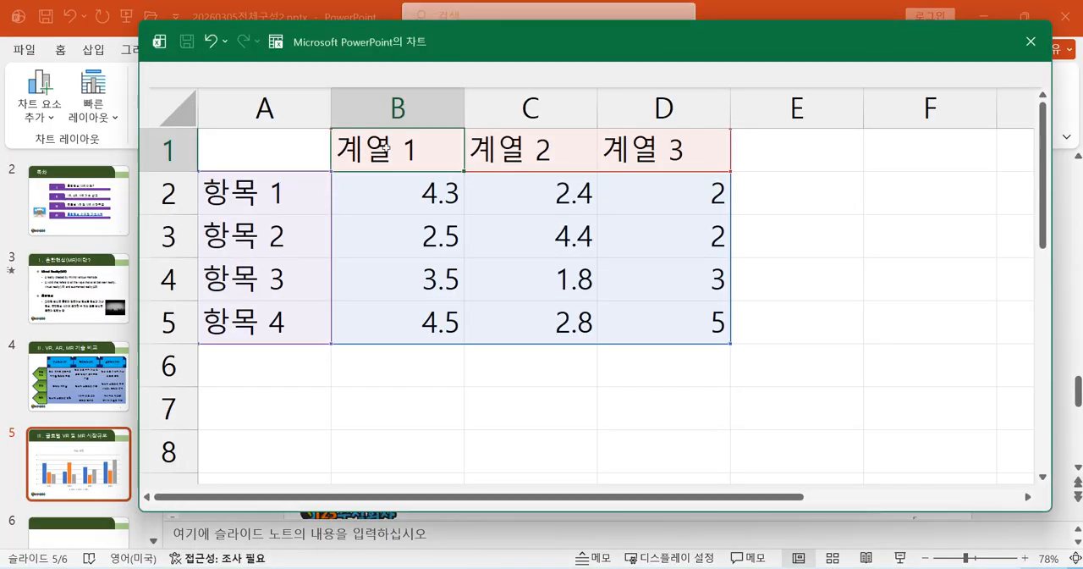
type("2014sus")
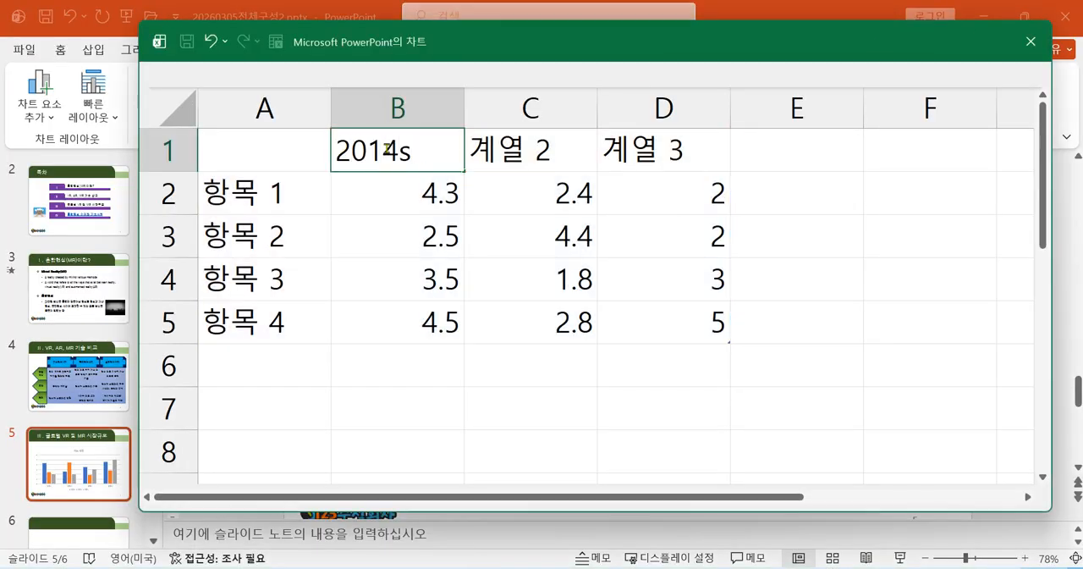
key("BackSpace")
key("BackSpace")
key("BackSpace")
type("년")
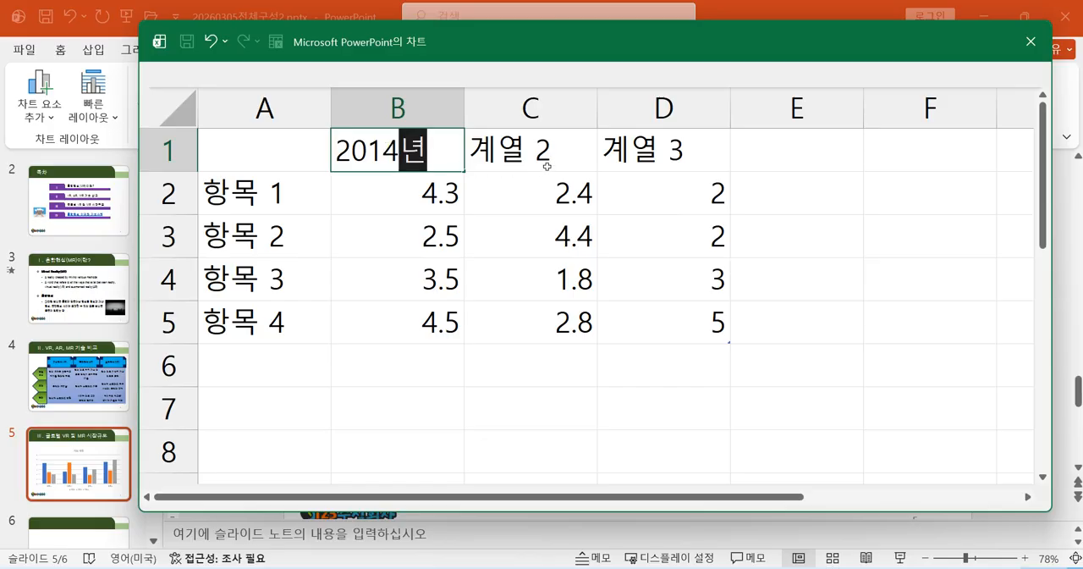
left_click(532, 150)
type("2015년")
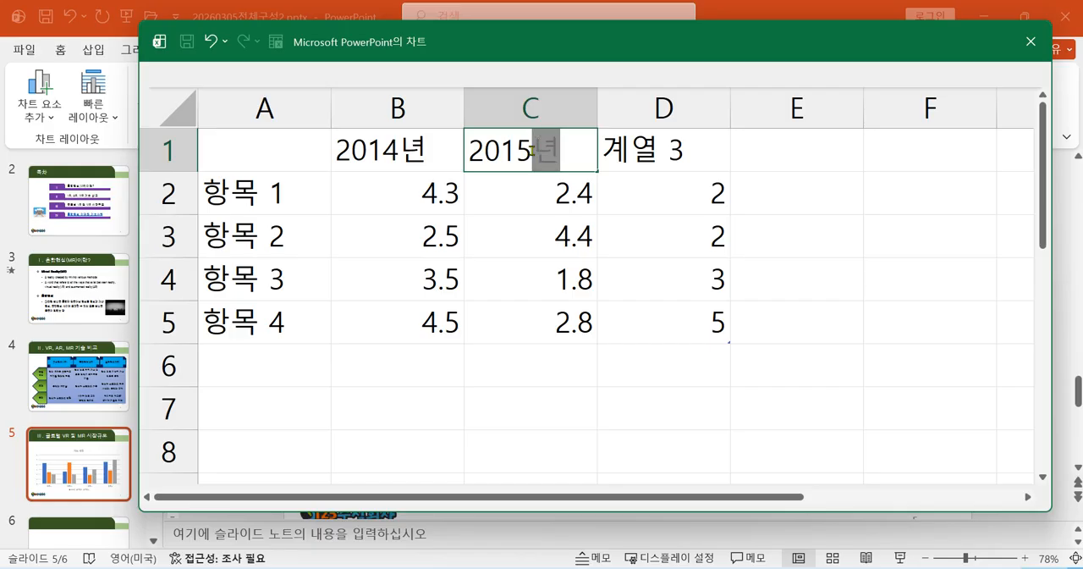
key("Tab")
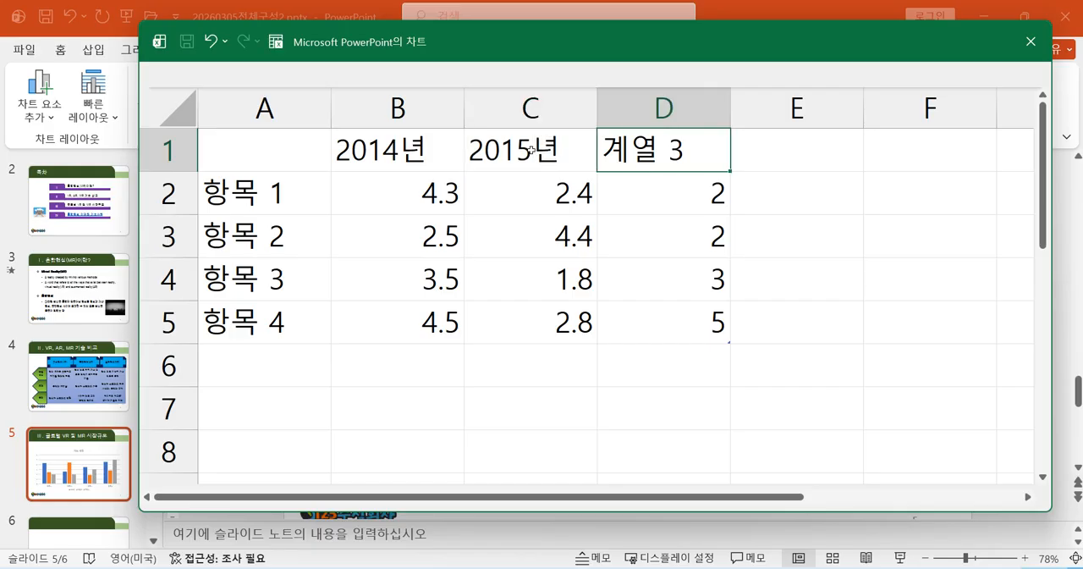
Enter 2016년, 2017년 and 2018년 as the column headers in cells D1, E1 and F1.
type("2016년")
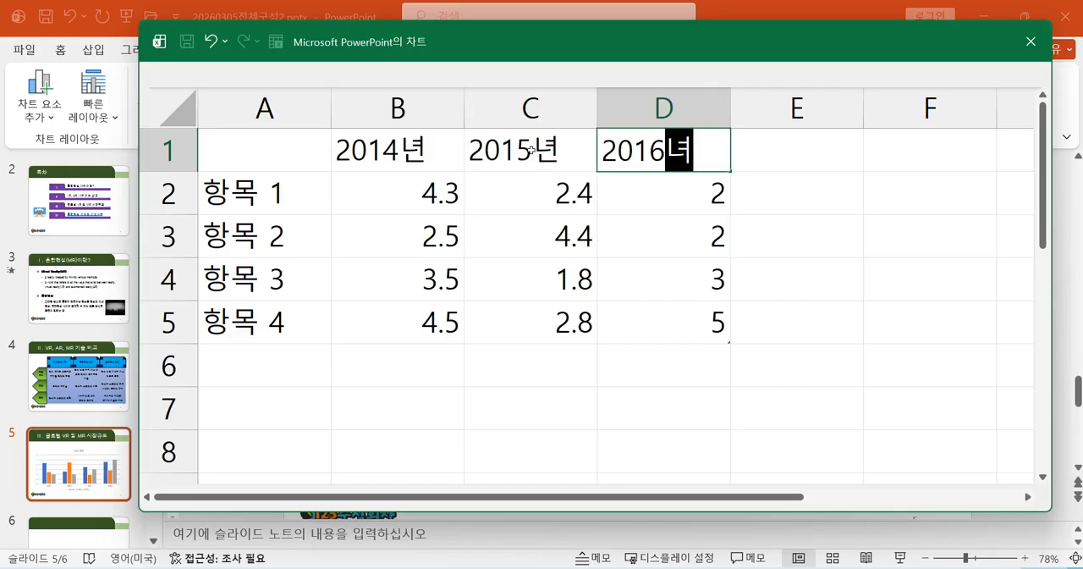
key("Tab")
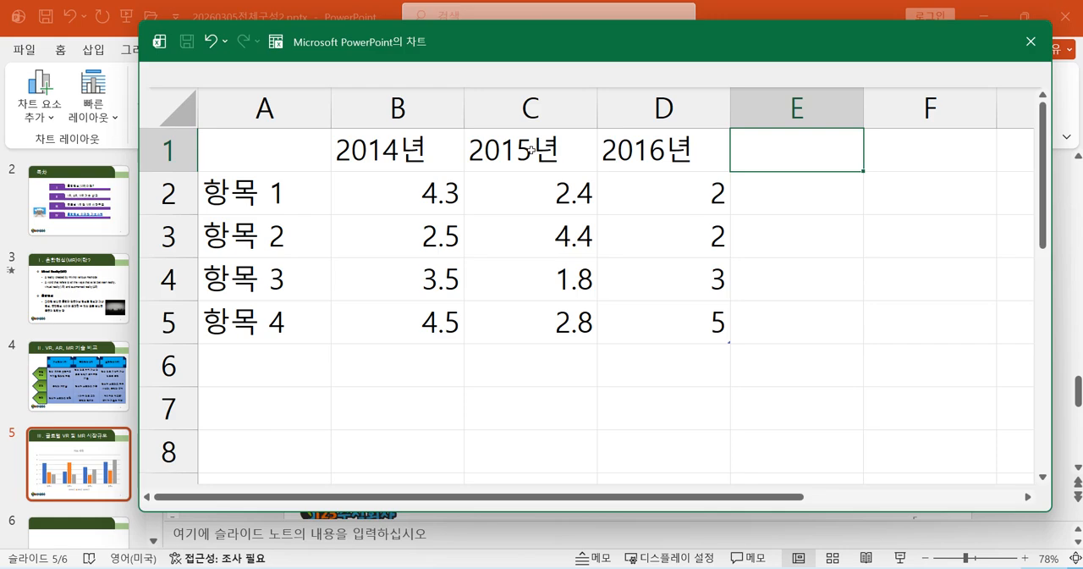
type("2017년")
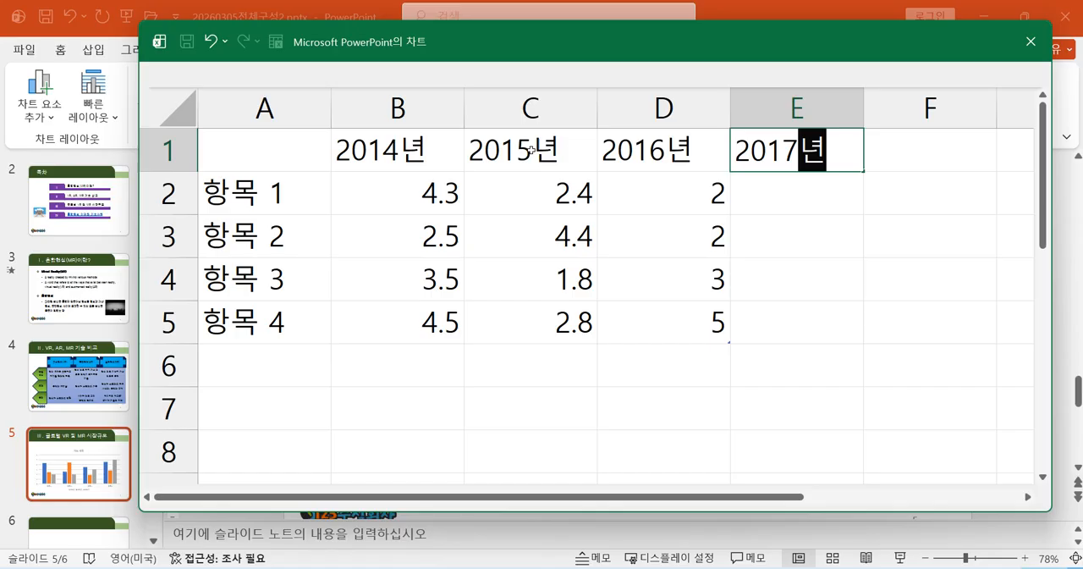
key("Tab")
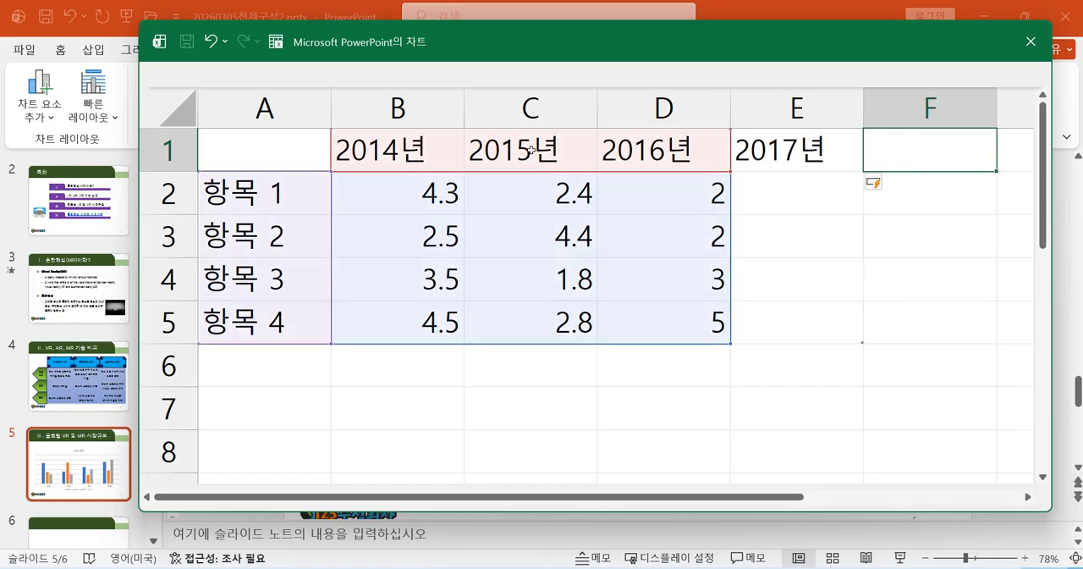
type("2018년")
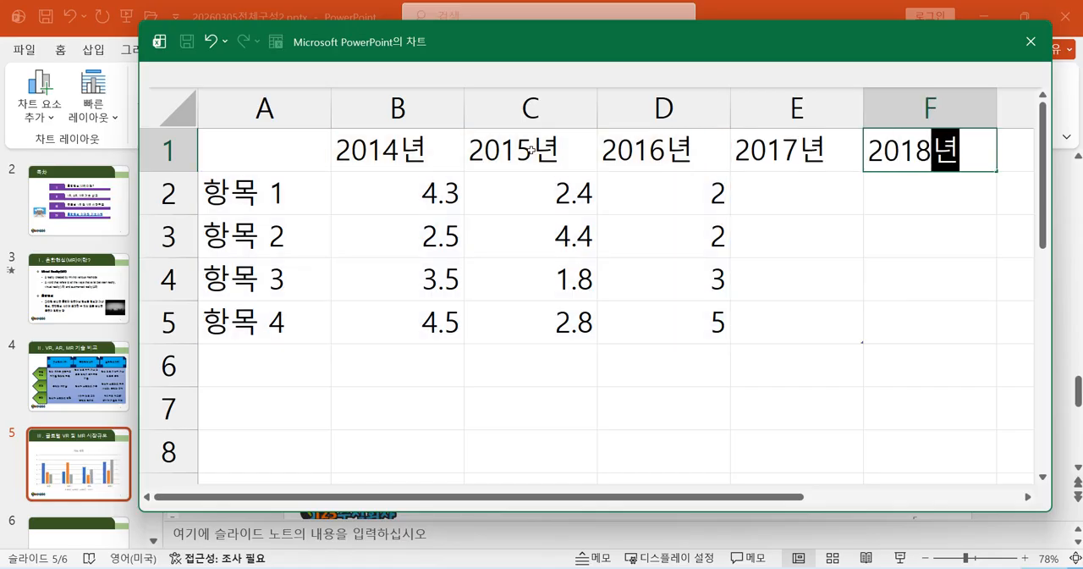
key("Return")
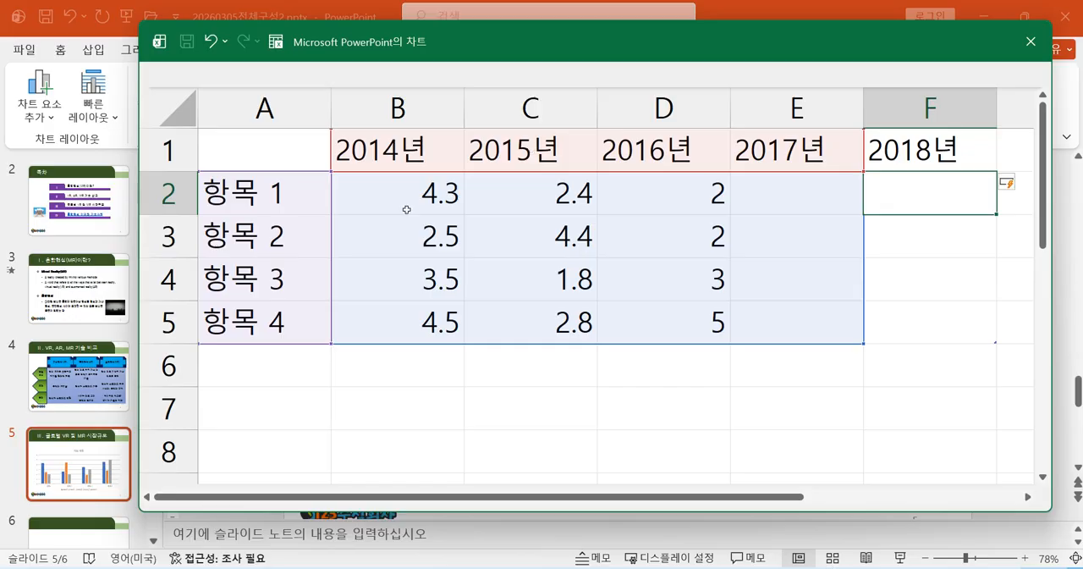
Replace the row labels in cells A2 and A3 with VR and MR.
left_click(289, 191)
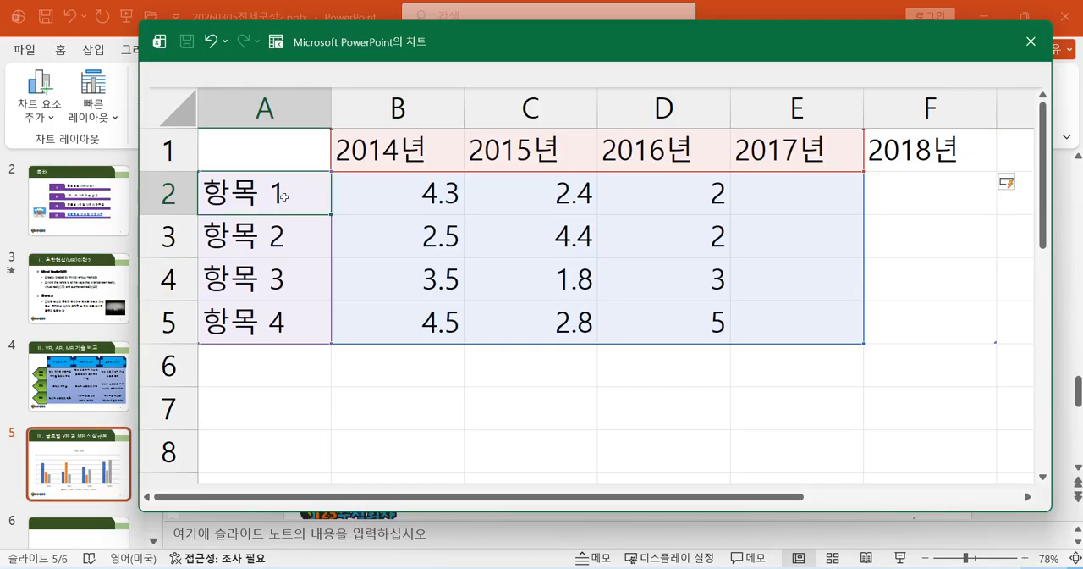
type("VR")
key("Return")
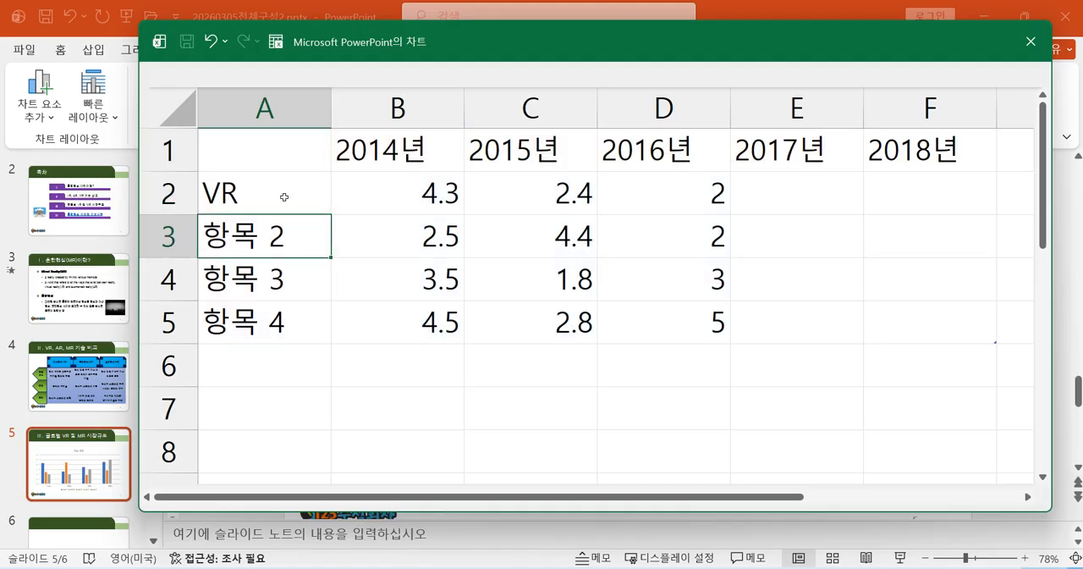
type("MR")
key("Return")
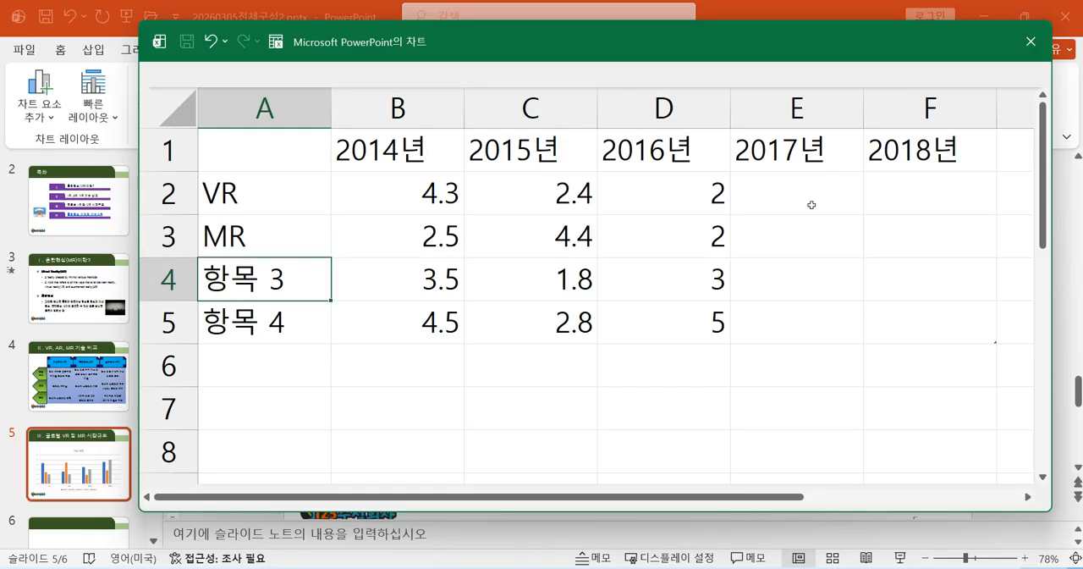
Enter the 2014년 values: 20340 for VR in B2 and 2015 for MR in B3.
left_click(436, 197)
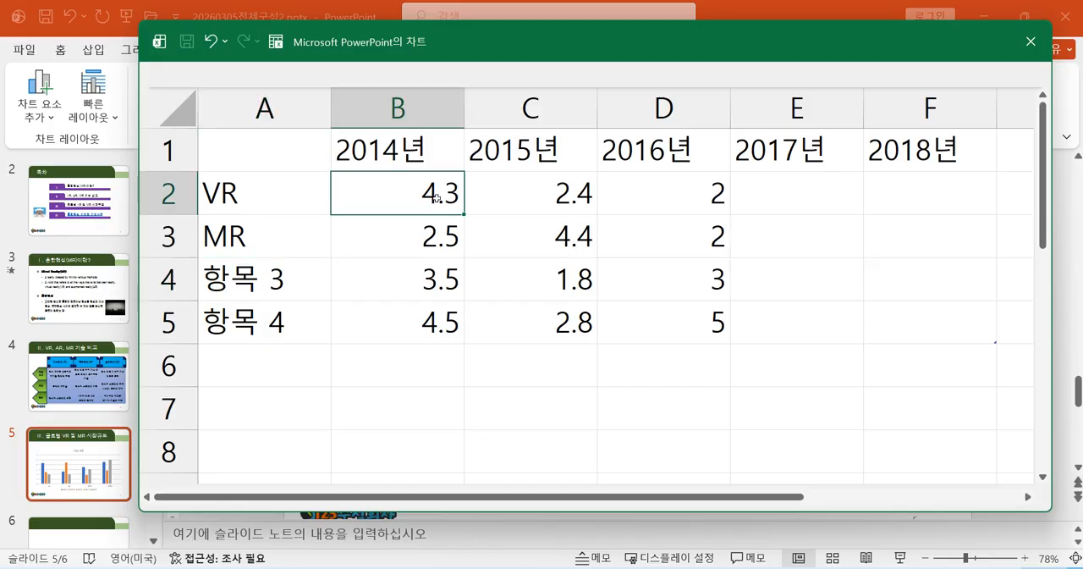
type("20340")
key("Return")
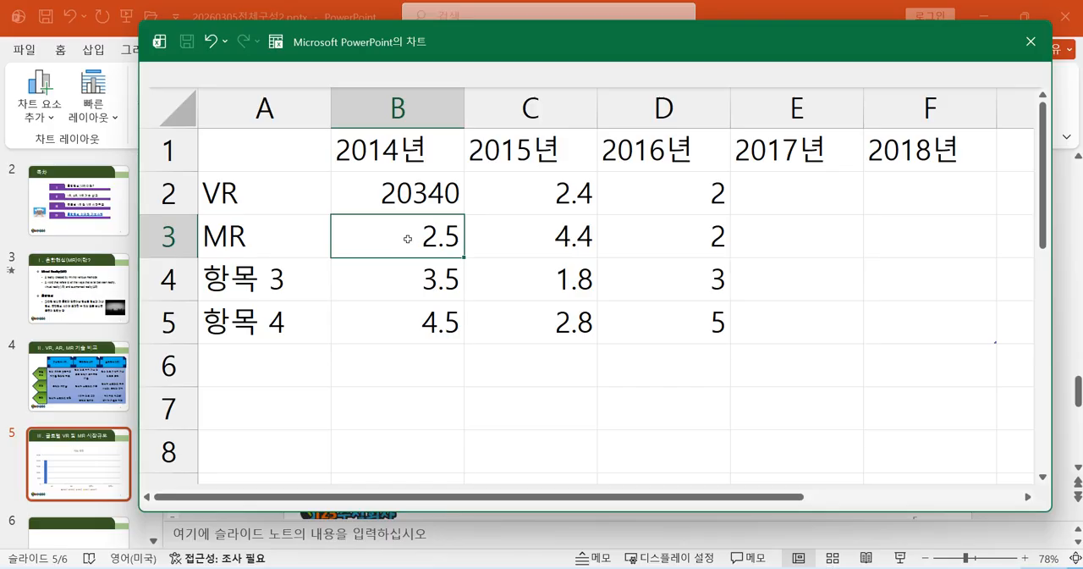
type("2015")
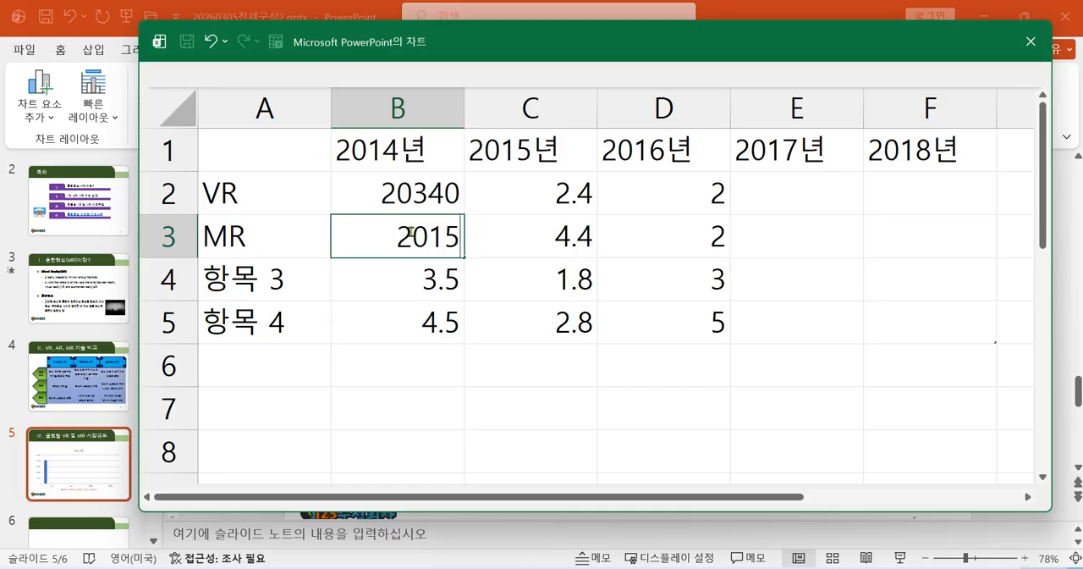
Enter the 2015년 values: 41000 for VR in C2 and 4500 for MR in C3.
left_click(516, 190)
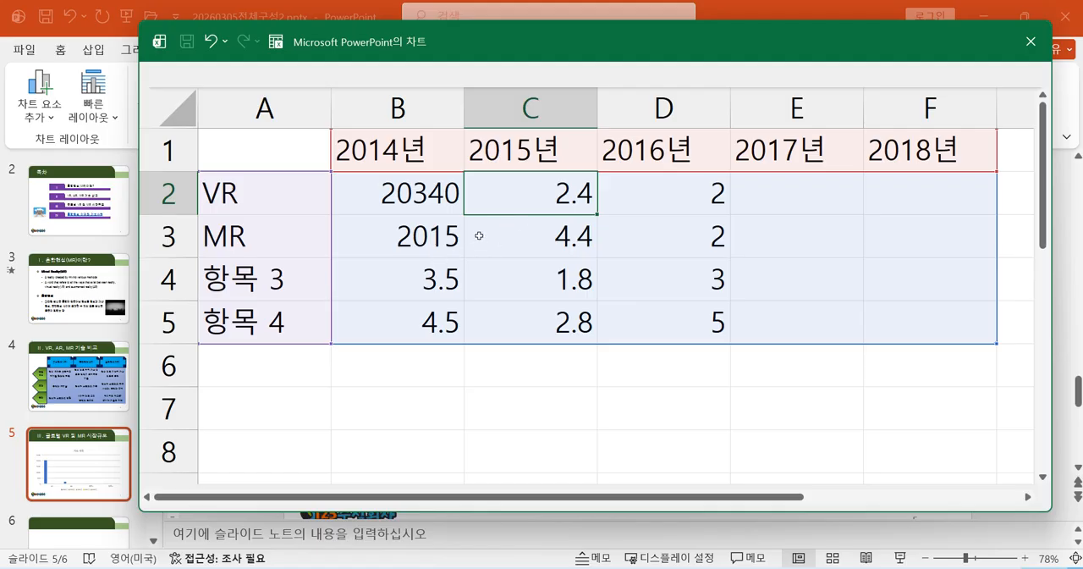
type("41")
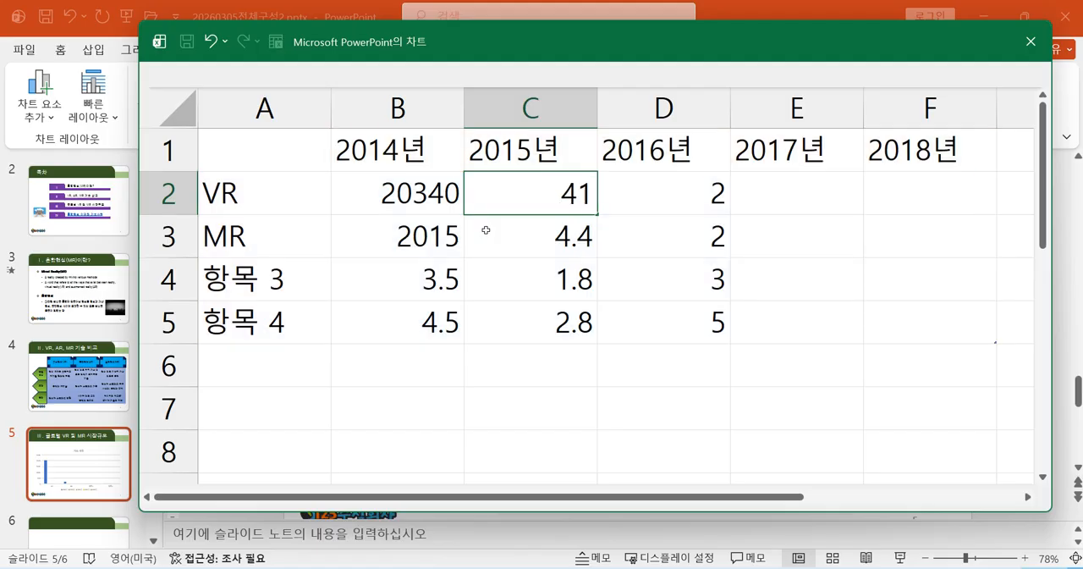
type("000")
key("Return")
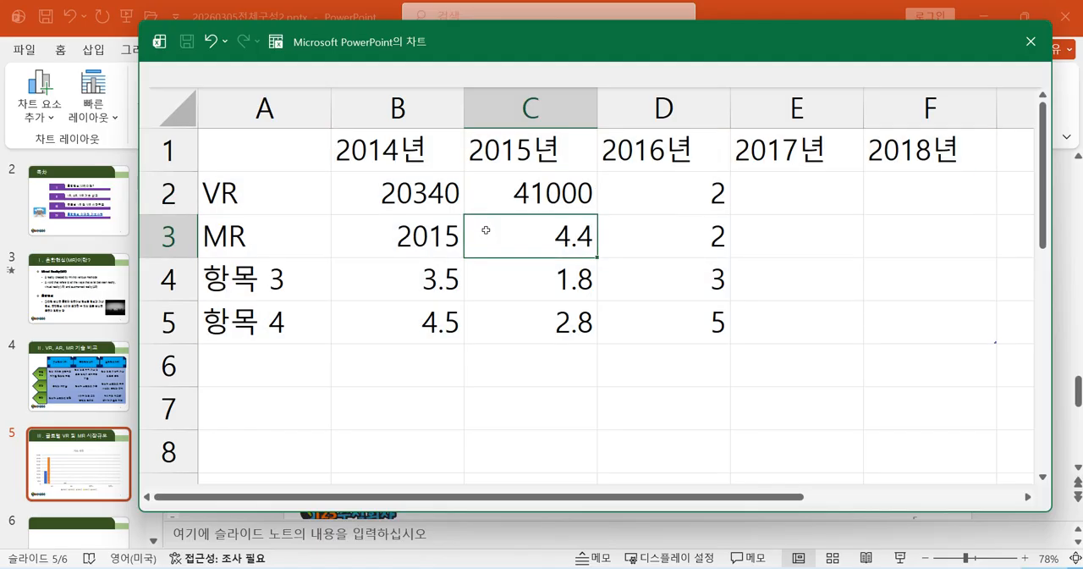
type("4500")
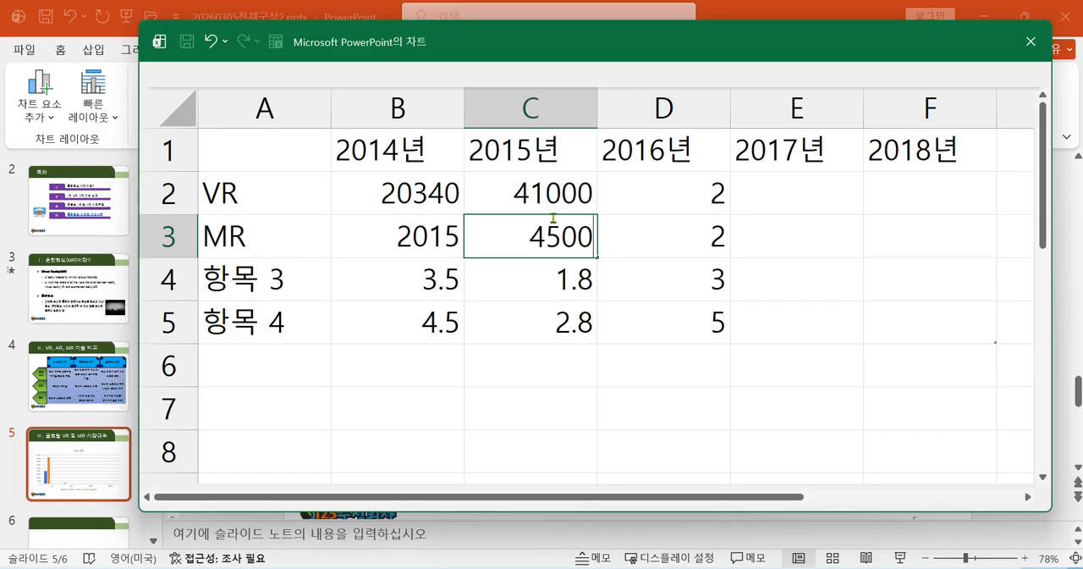
Enter the 2016년 values: 74000 for VR in D2 and 7792 for MR in D3.
left_click(656, 191)
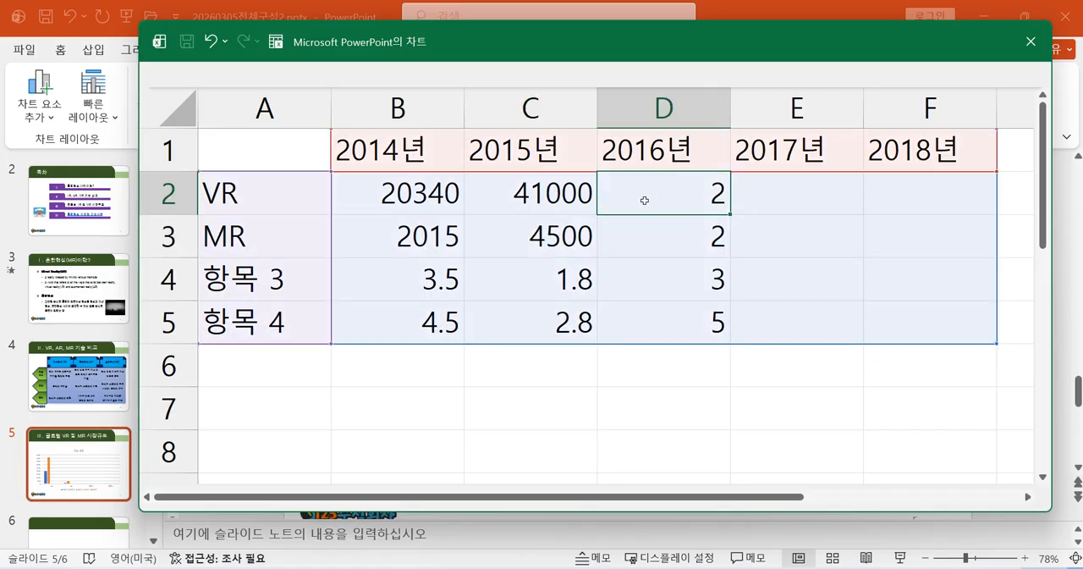
type("74000")
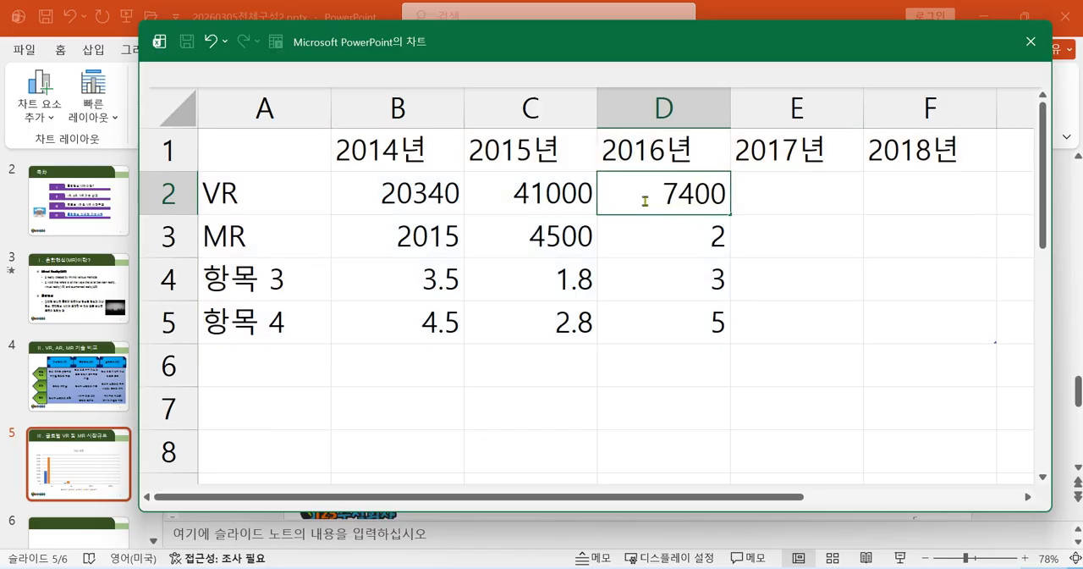
key("Return")
type("7792")
key("Return")
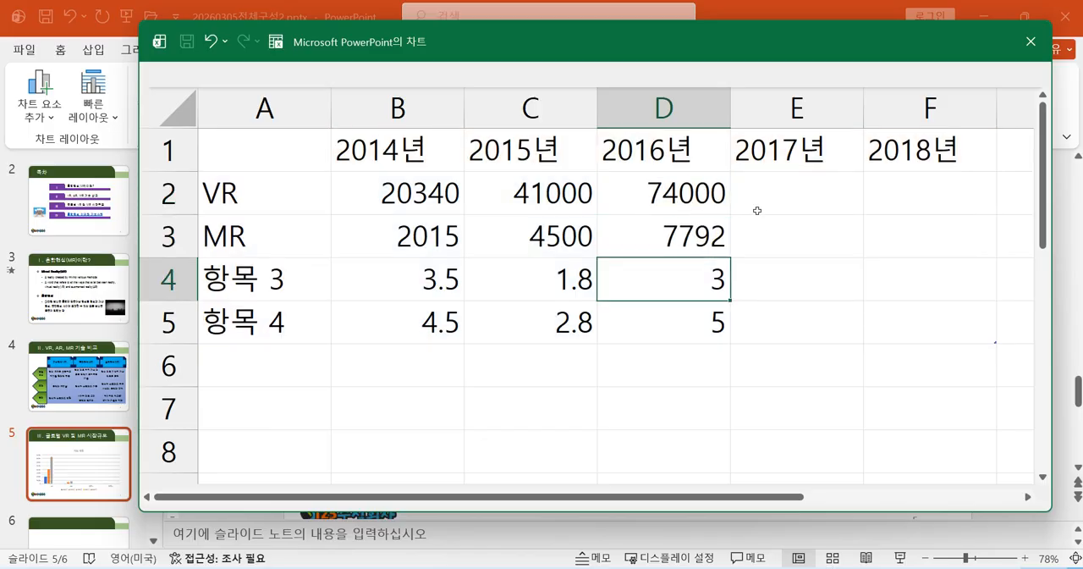
Enter the 2017년 values: 133000 for VR in E2 and 13226 for MR in E3.
left_click(795, 192)
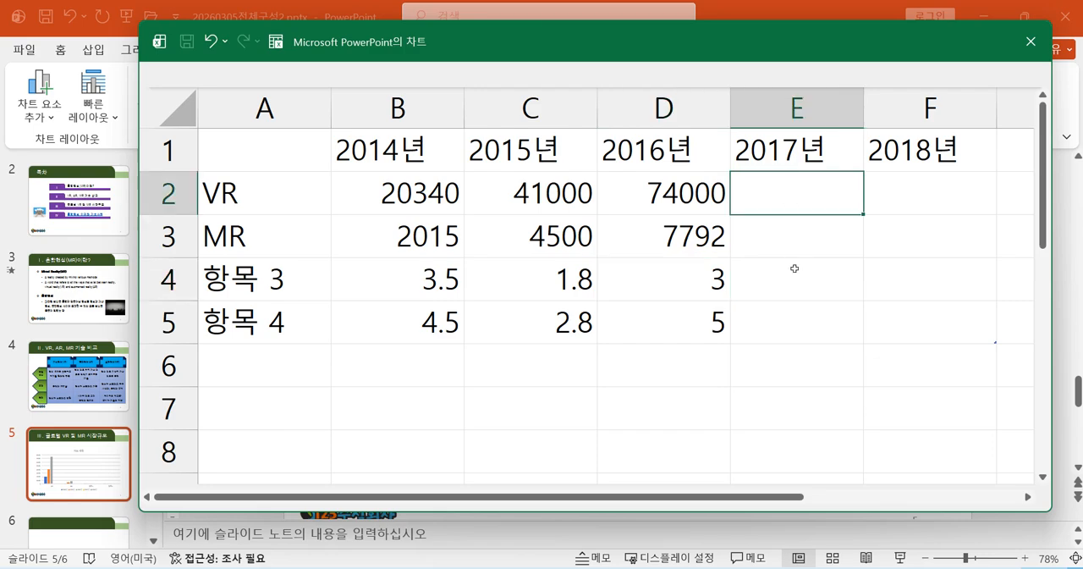
type("133000")
key("Return")
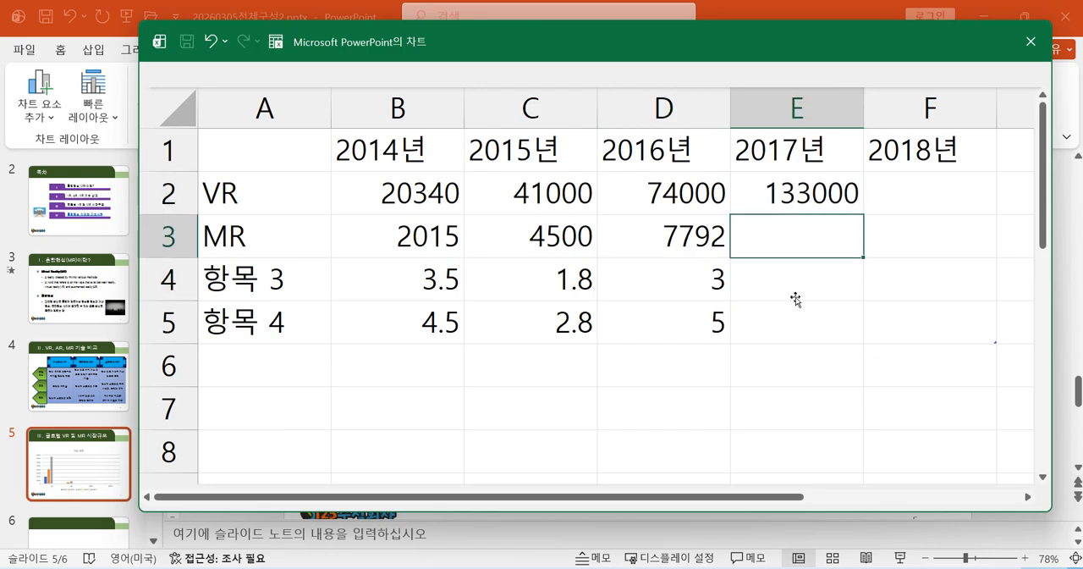
type("13226")
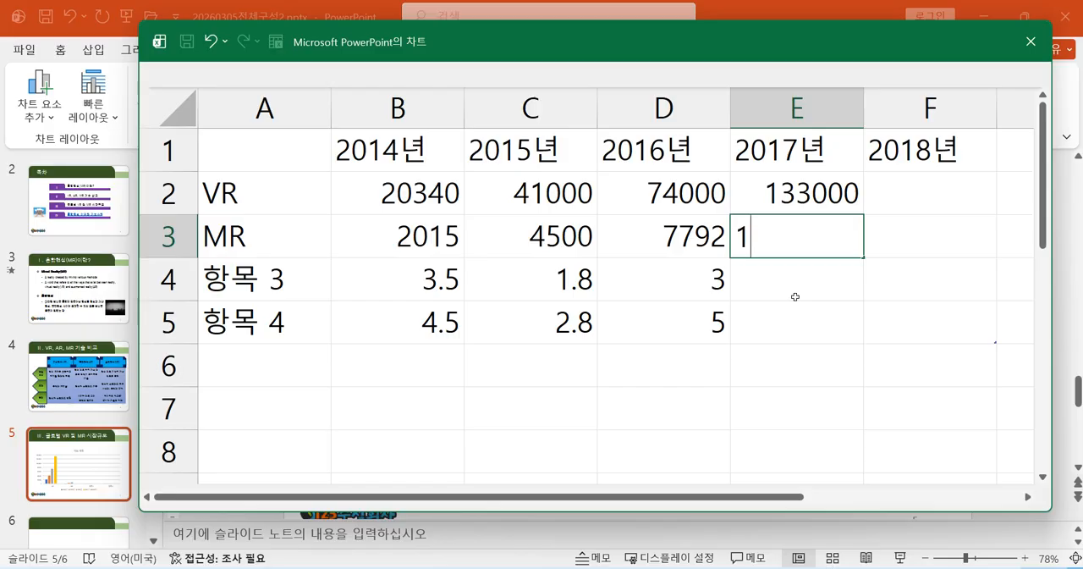
key("Return")
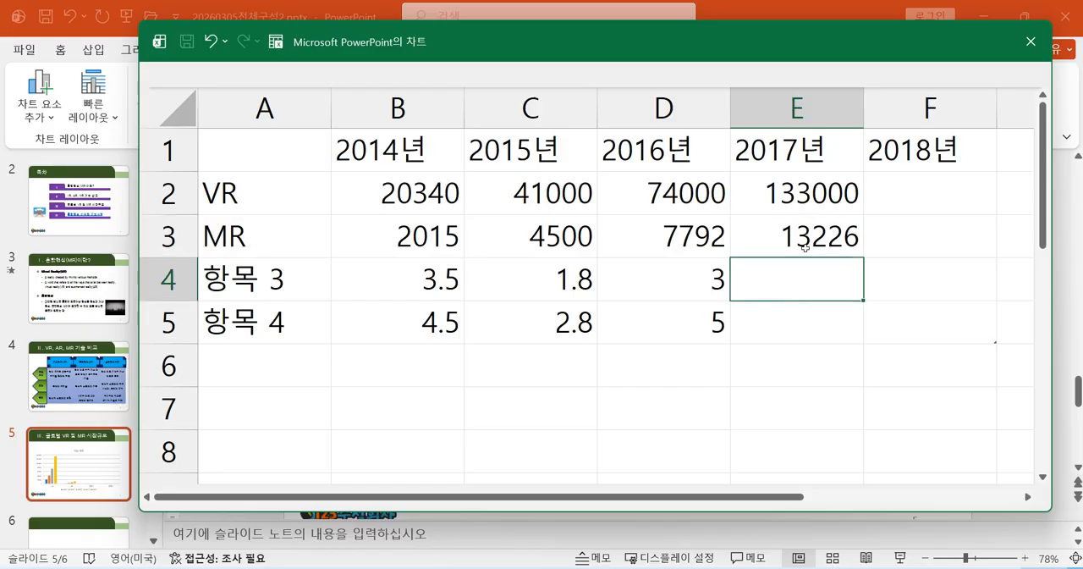
Enter the 2018년 values: 240000 for VR in F2 and 22451 for MR in F3.
left_click(909, 186)
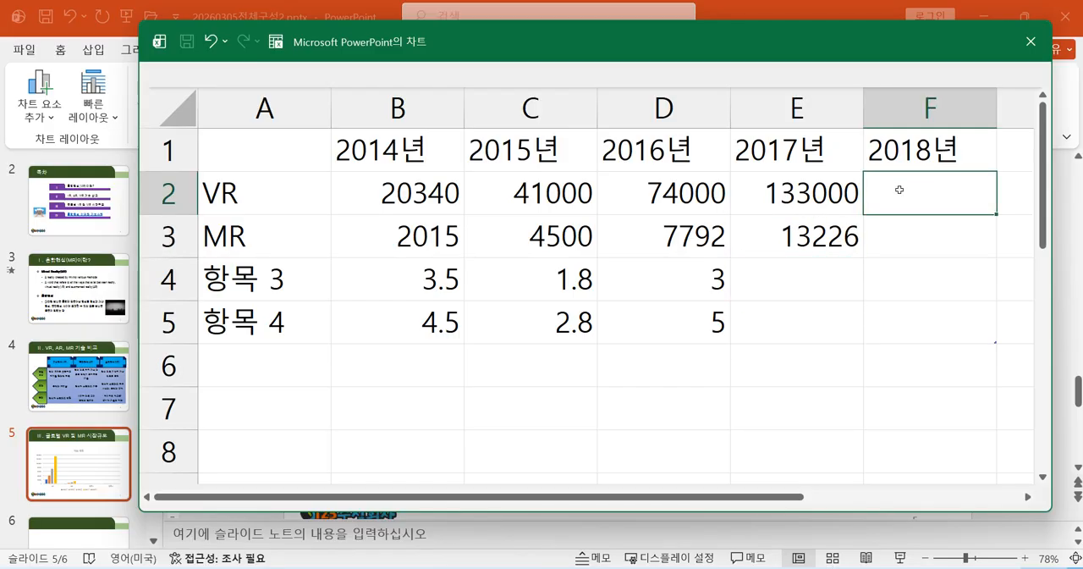
type("240000")
key("Return")
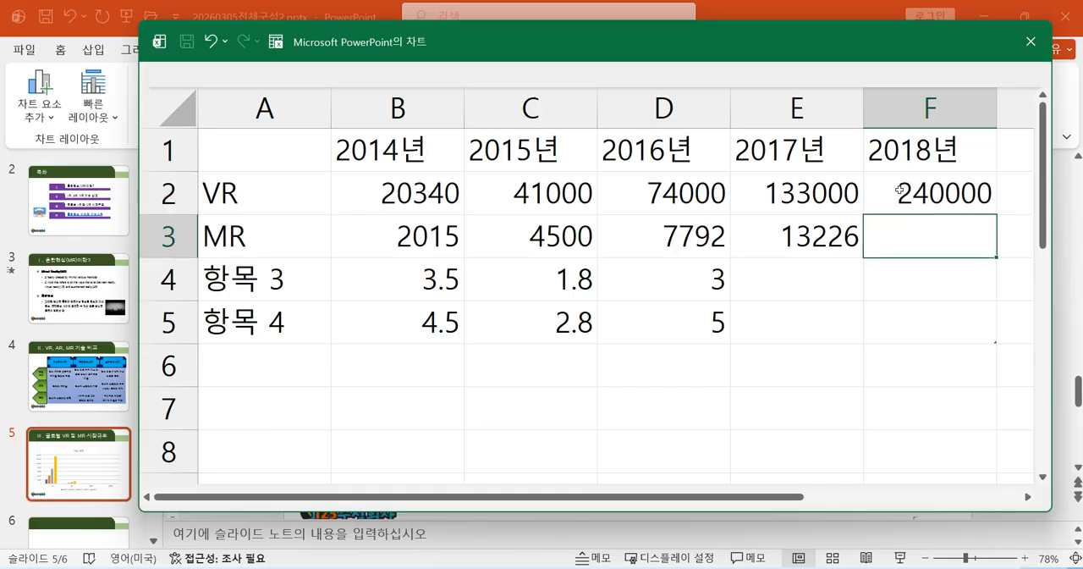
type("22")
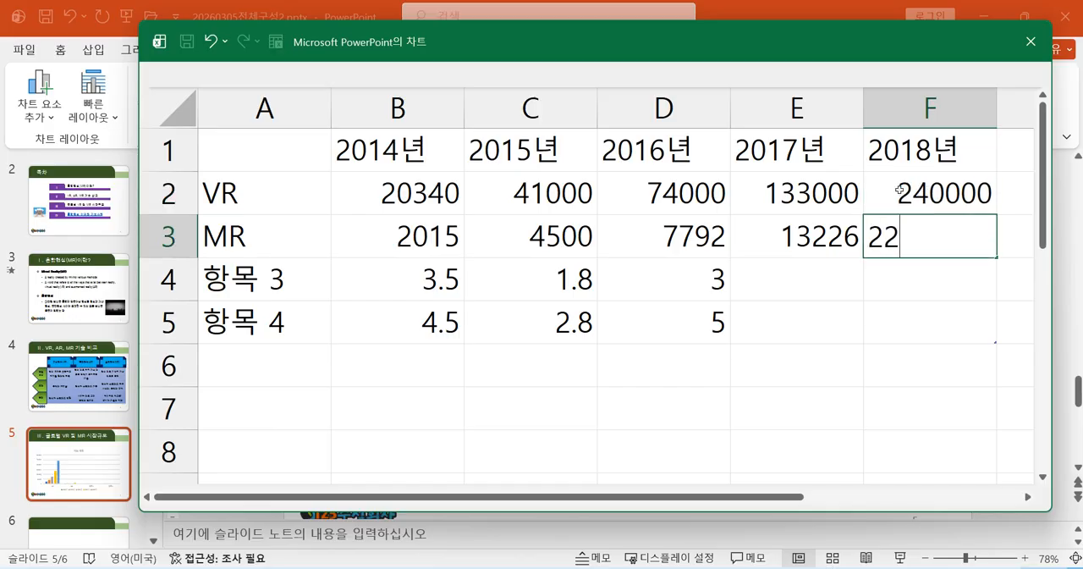
type("451")
key("Return")
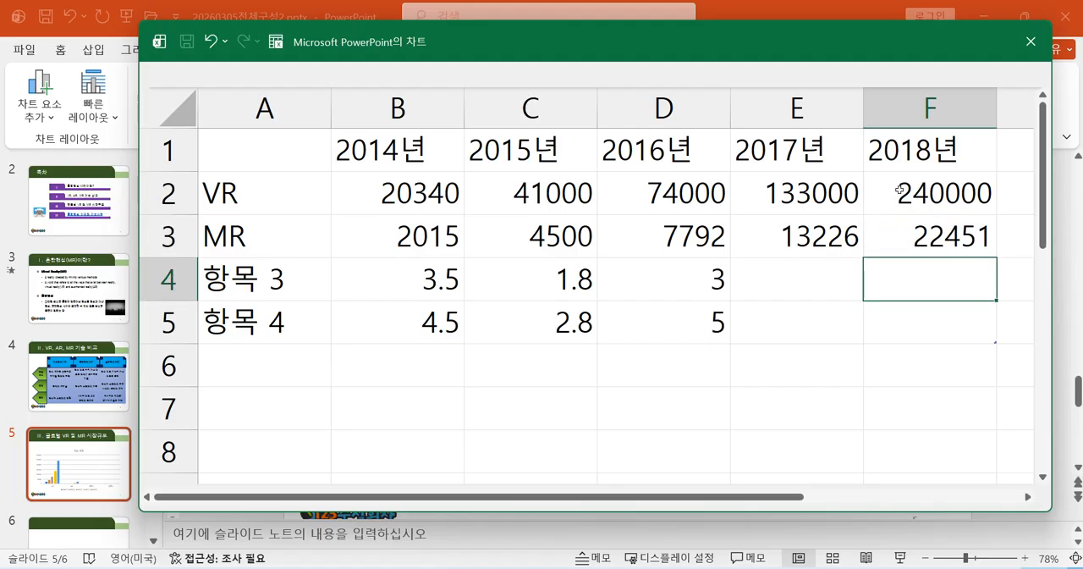
Move the data sheet window off the chart to examine the leftover 항목 3 and 항목 4 categories, then bring it back.
left_click(749, 15)
left_click_drag(935, 44, 781, 531)
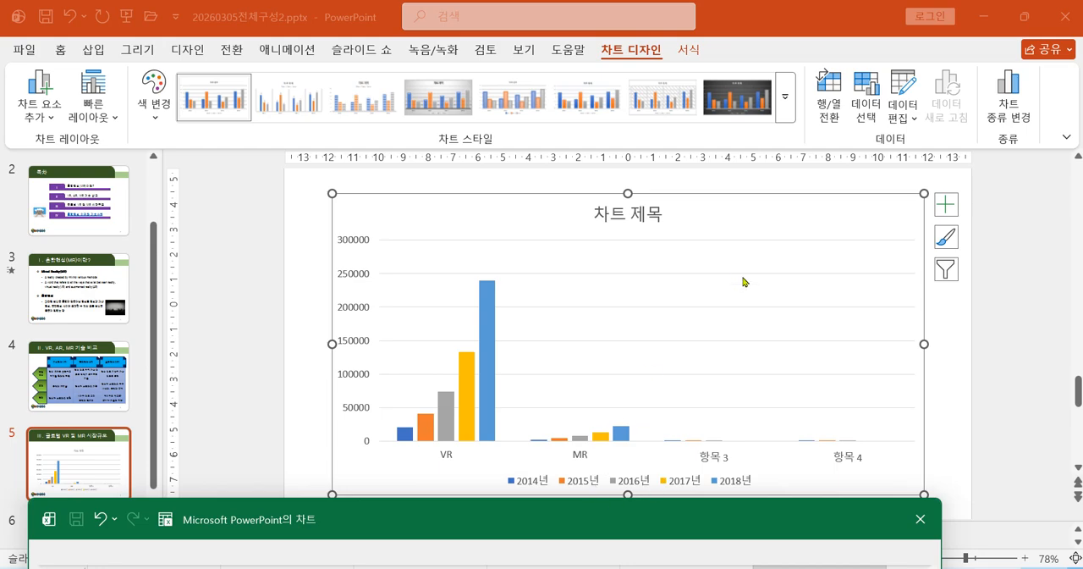
left_click_drag(656, 525, 725, 244)
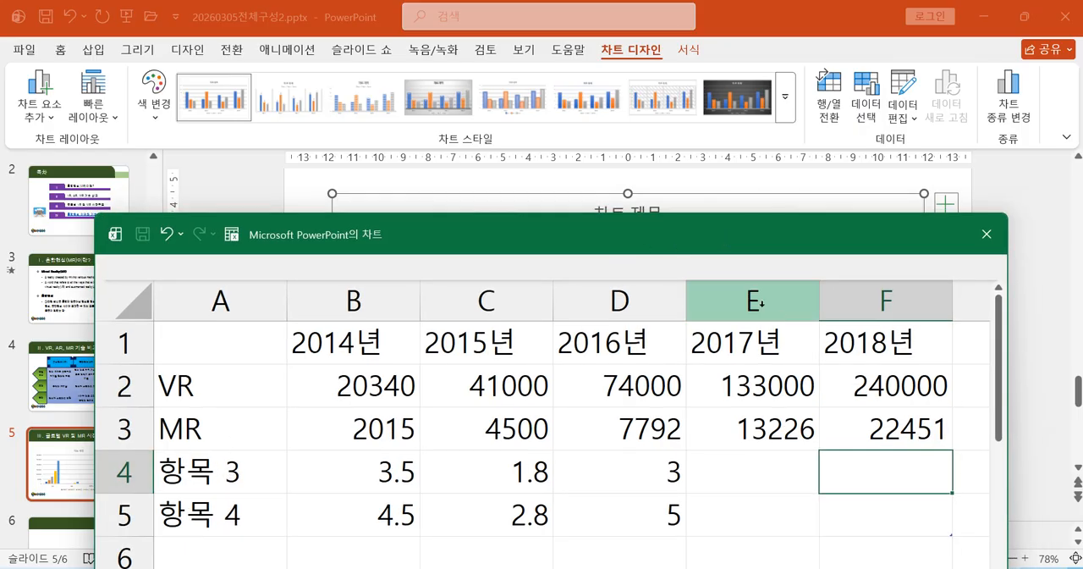
left_click_drag(728, 233, 702, 517)
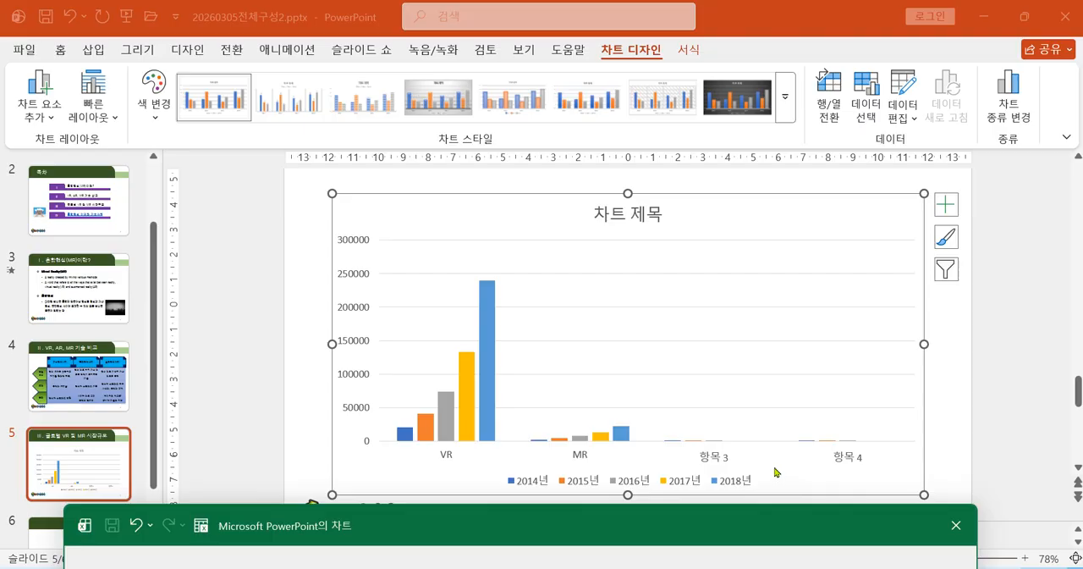
left_click_drag(803, 528, 864, 155)
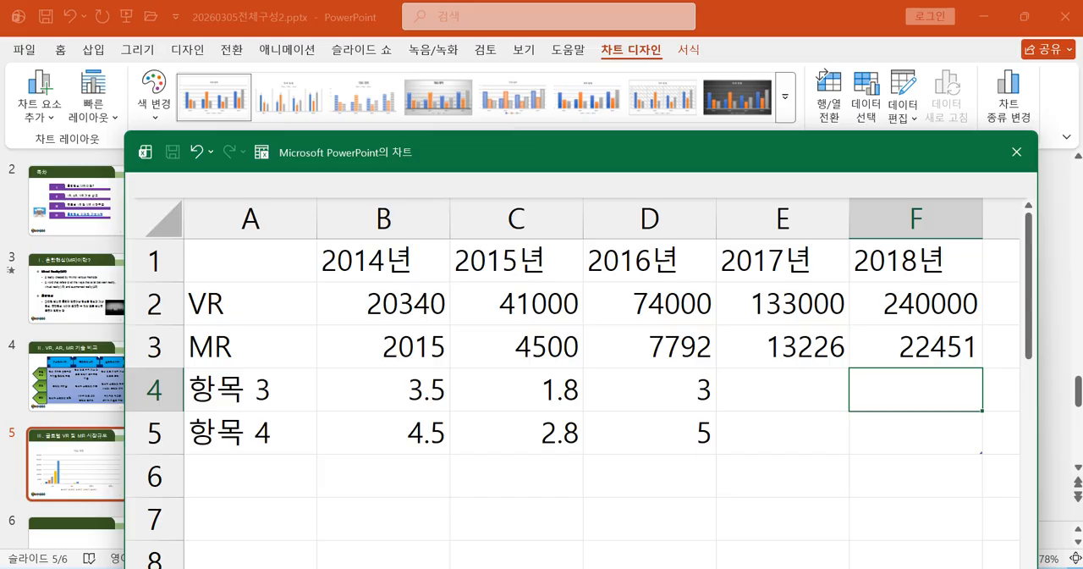
left_click_drag(793, 153, 772, 143)
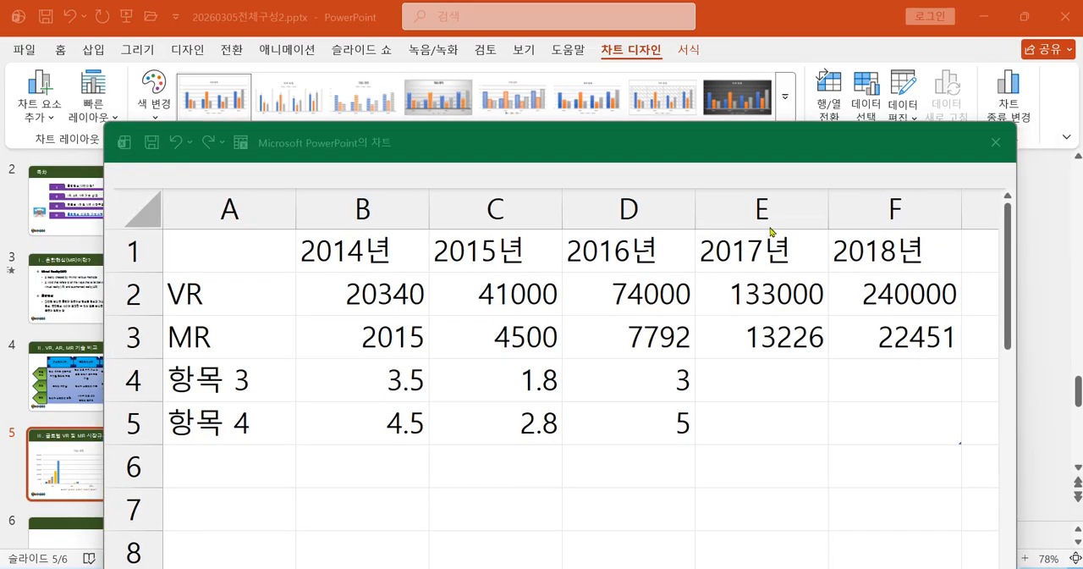
Delete the sample table rows 항목 3 and 항목 4 (A4:F5) from the chart data and check the chart.
left_click(264, 392)
left_click_drag(264, 386, 870, 419)
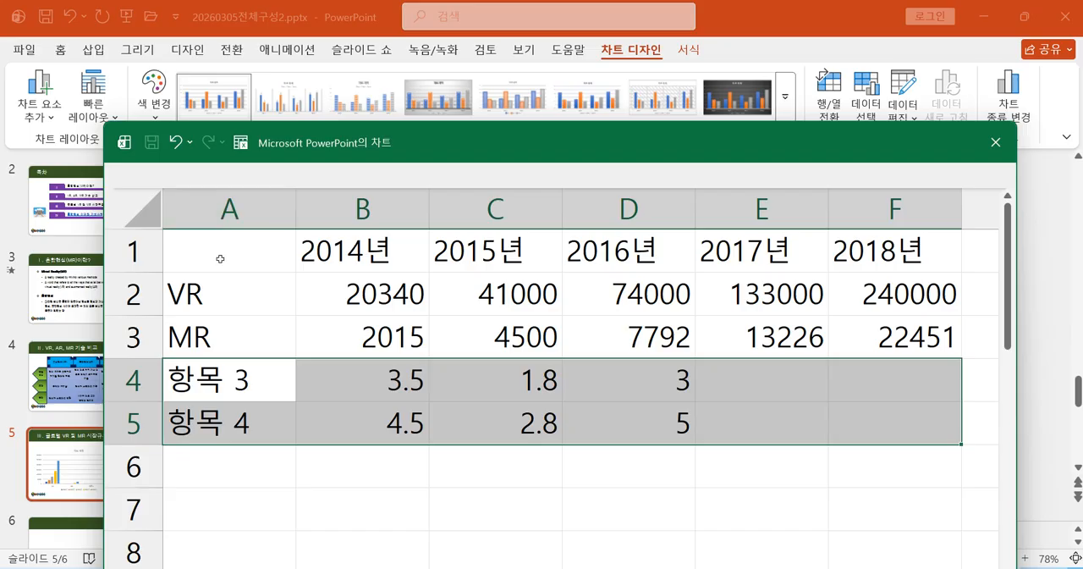
left_click(217, 380)
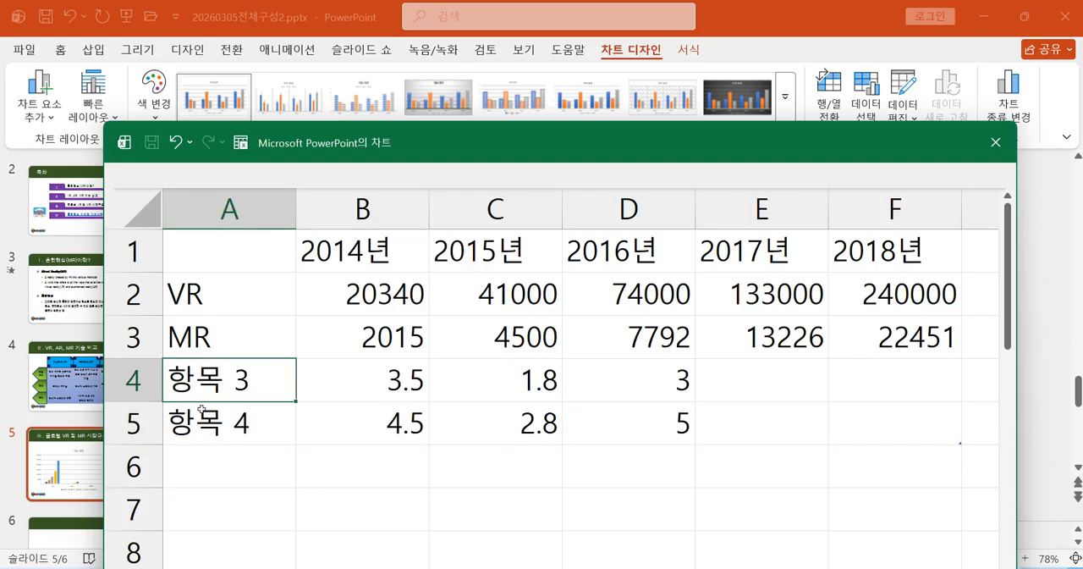
left_click_drag(209, 388, 846, 434)
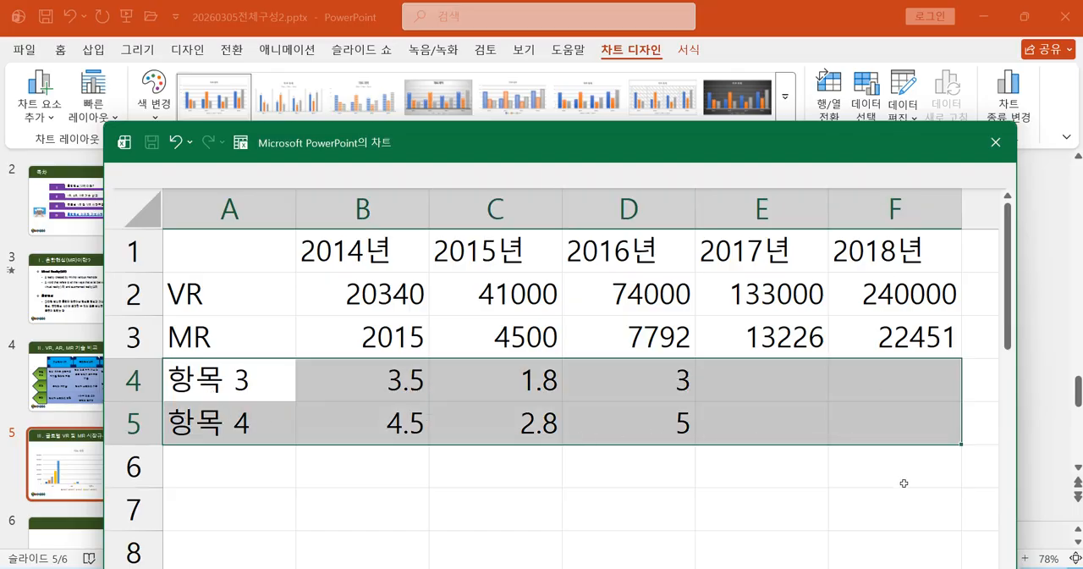
left_click_drag(240, 383, 858, 420)
right_click(579, 422)
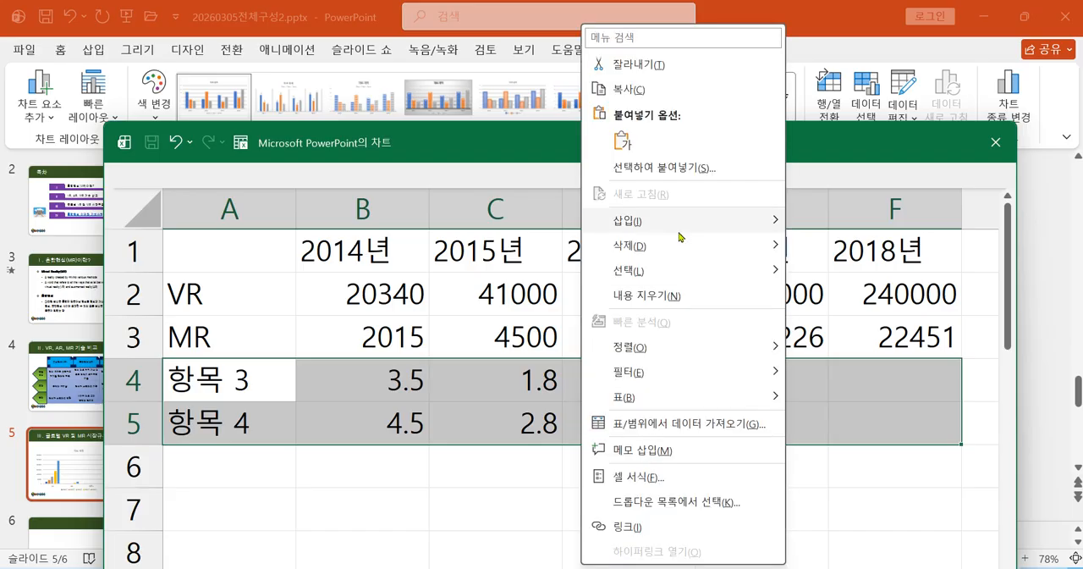
mouse_move(673, 254)
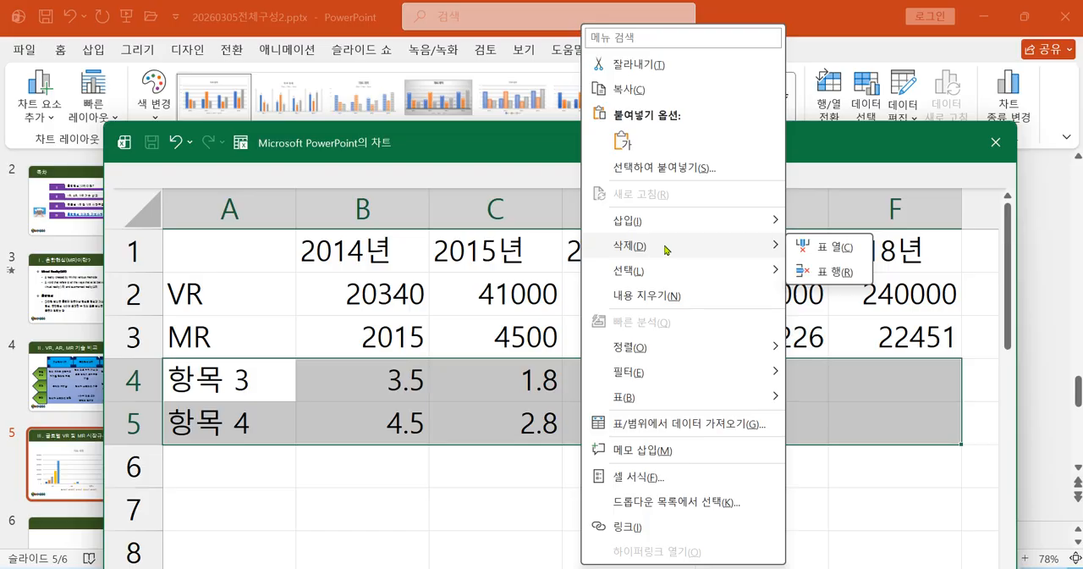
left_click(831, 272)
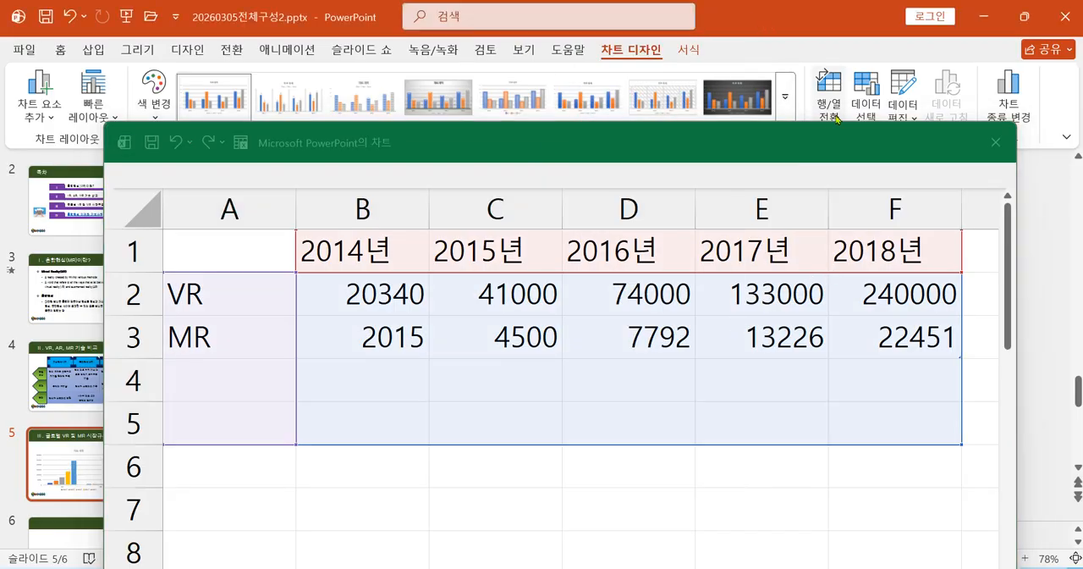
left_click_drag(815, 136, 809, 528)
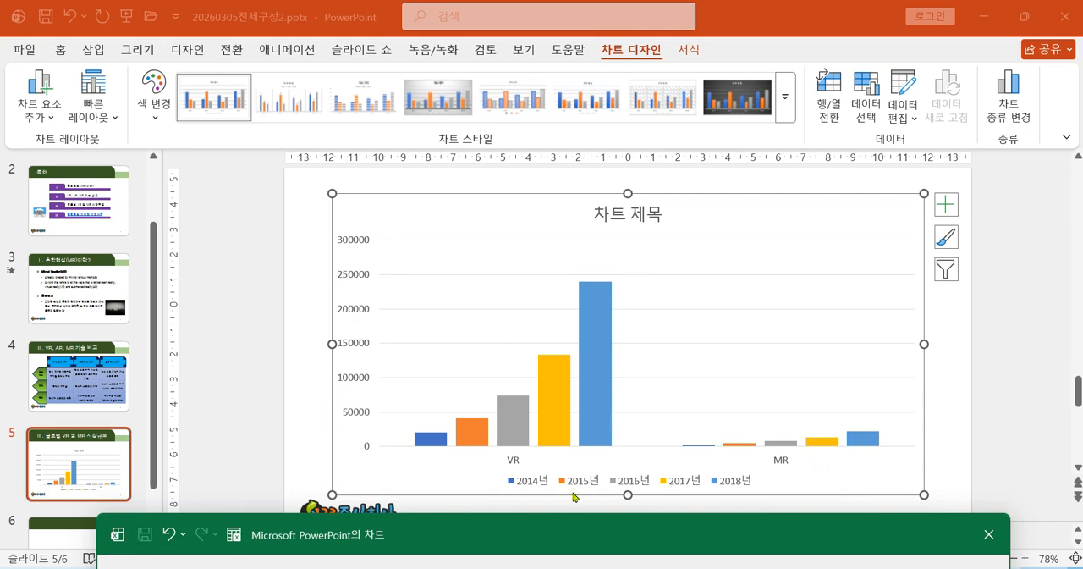
left_click_drag(558, 540, 581, 145)
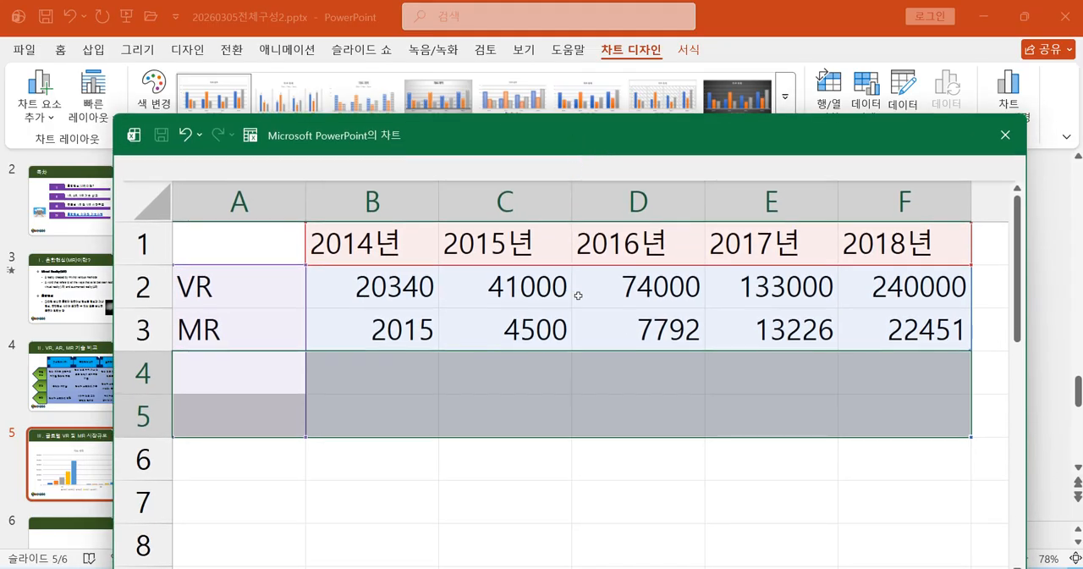
Format the values in B2:F3 as 숫자 with 0 decimal places and the thousands separator.
left_click(562, 397)
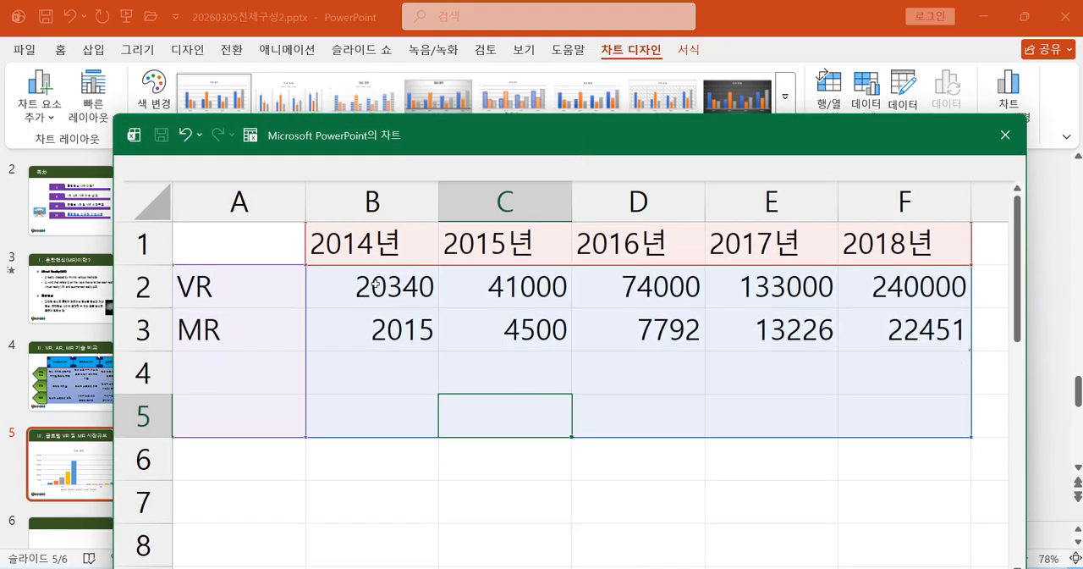
left_click_drag(376, 285, 909, 338)
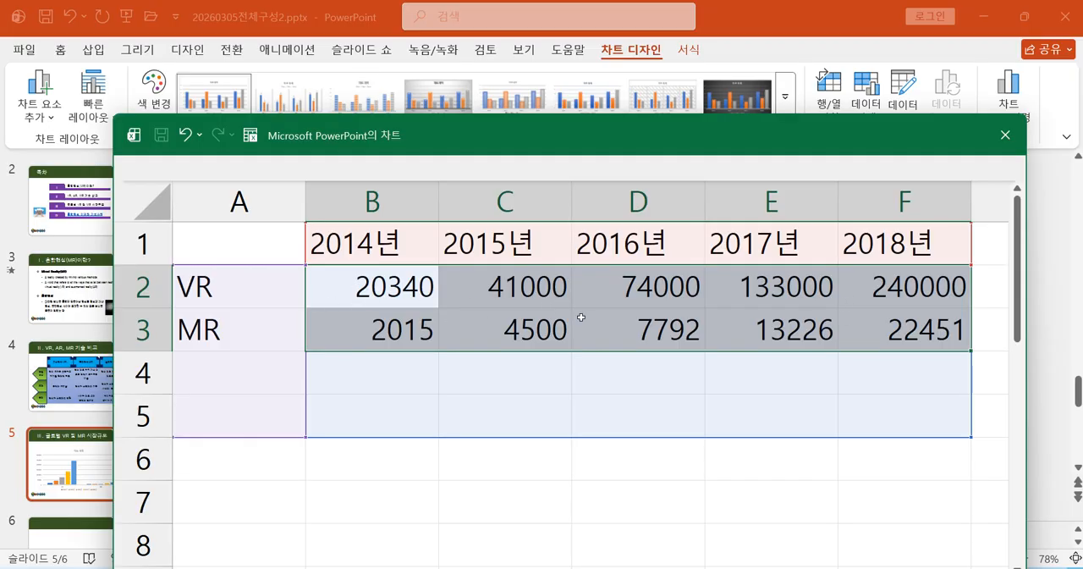
right_click(651, 333)
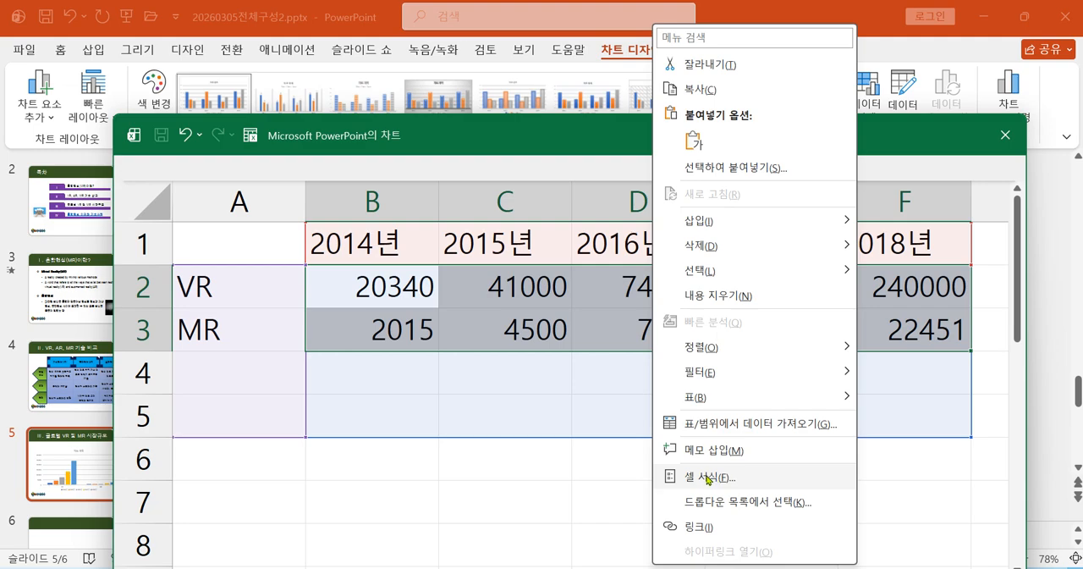
left_click(708, 479)
left_click_drag(677, 114, 472, 72)
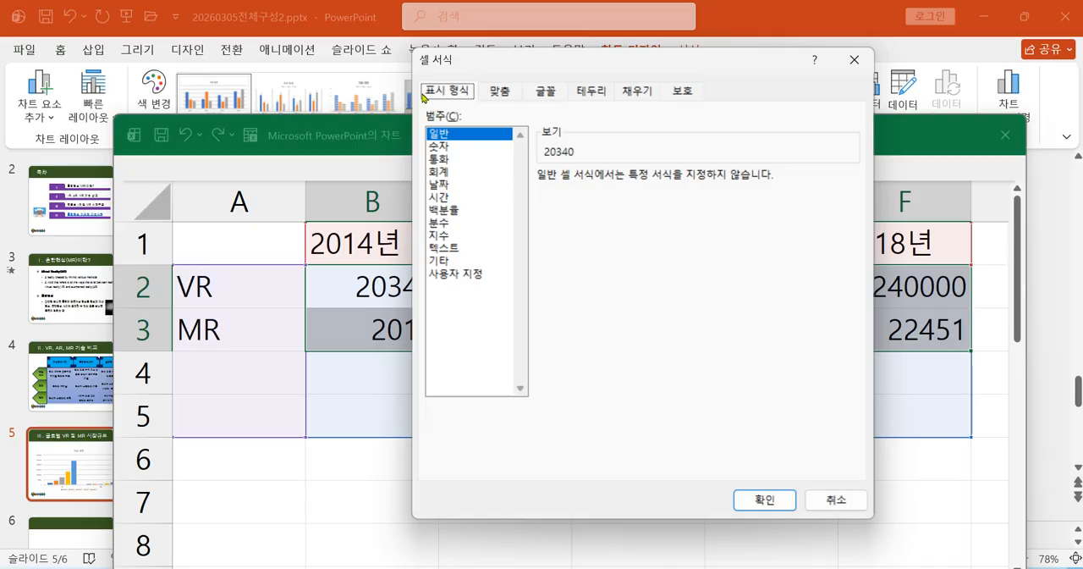
left_click(439, 146)
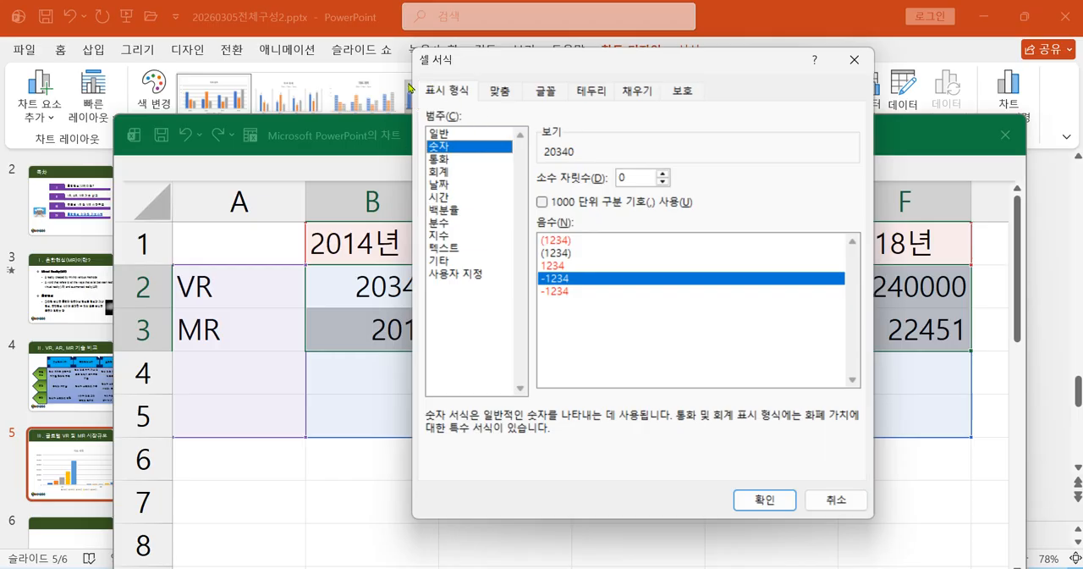
left_click(542, 203)
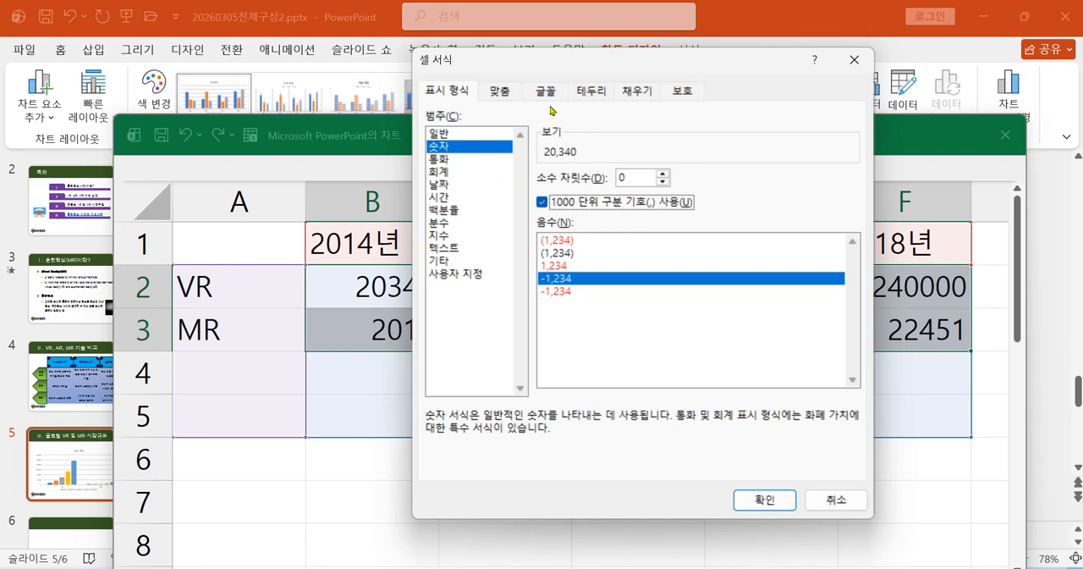
left_click(749, 498)
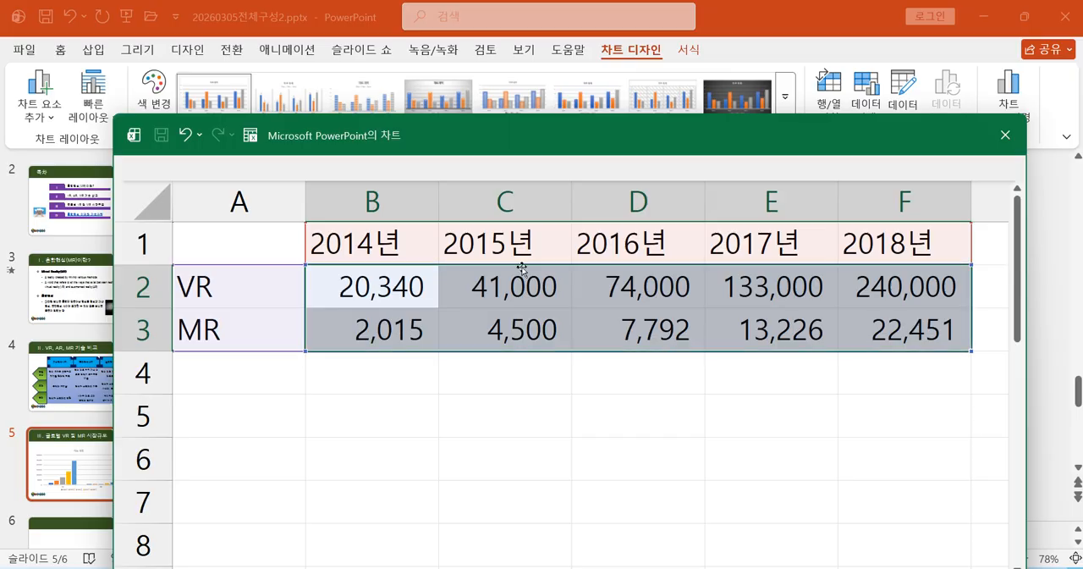
Review the 셀 서식 number settings applied to the VR and MR values in B2:F3.
left_click_drag(436, 139, 401, 189)
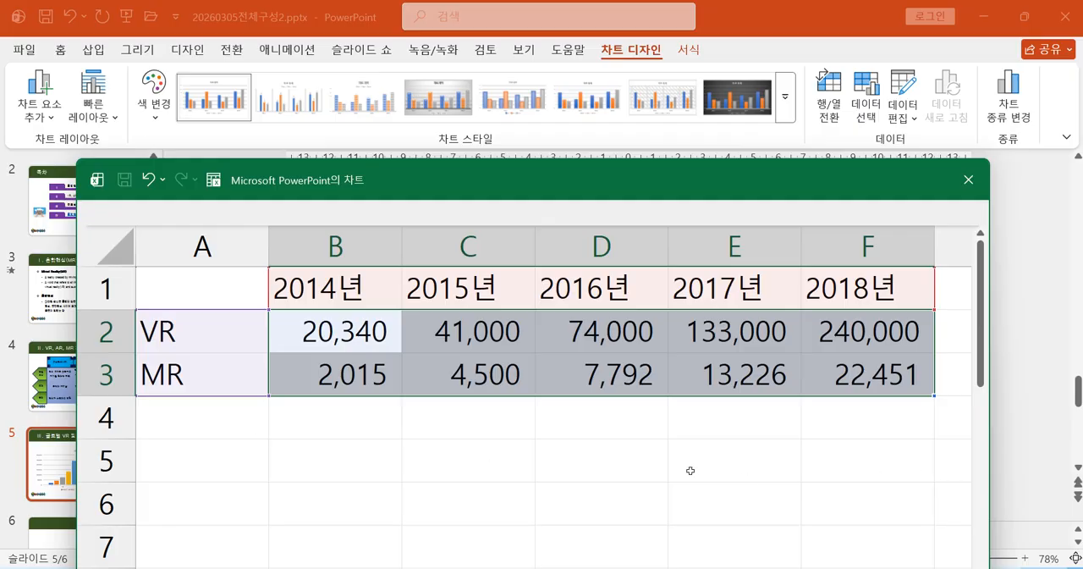
left_click_drag(382, 336, 841, 371)
right_click(843, 374)
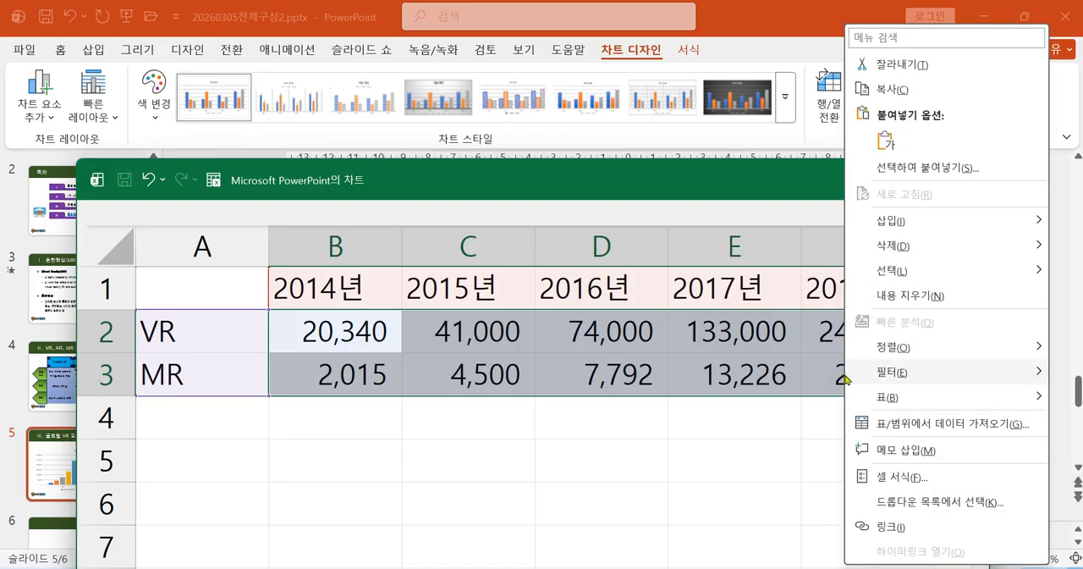
left_click(898, 475)
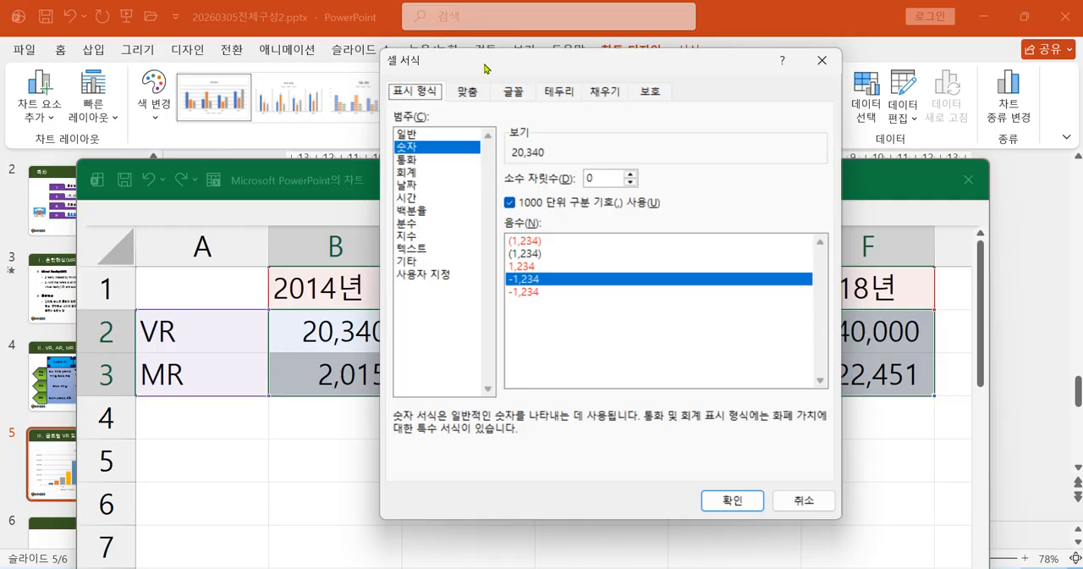
key("Return")
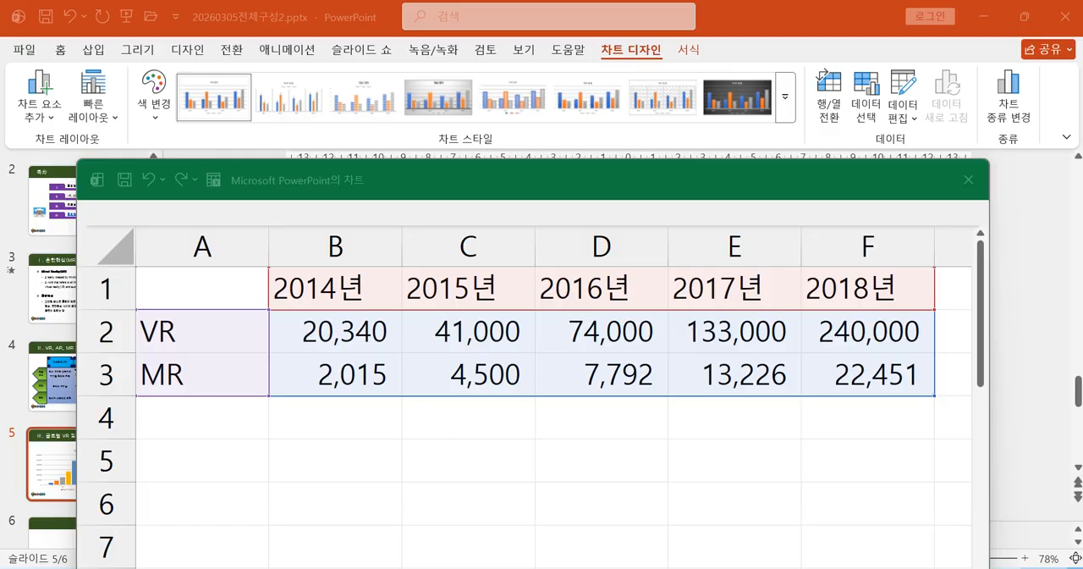
Compare the chart's category axis and legend with the reference chart in 20241002_085140.jpg.
key("alt+Tab")
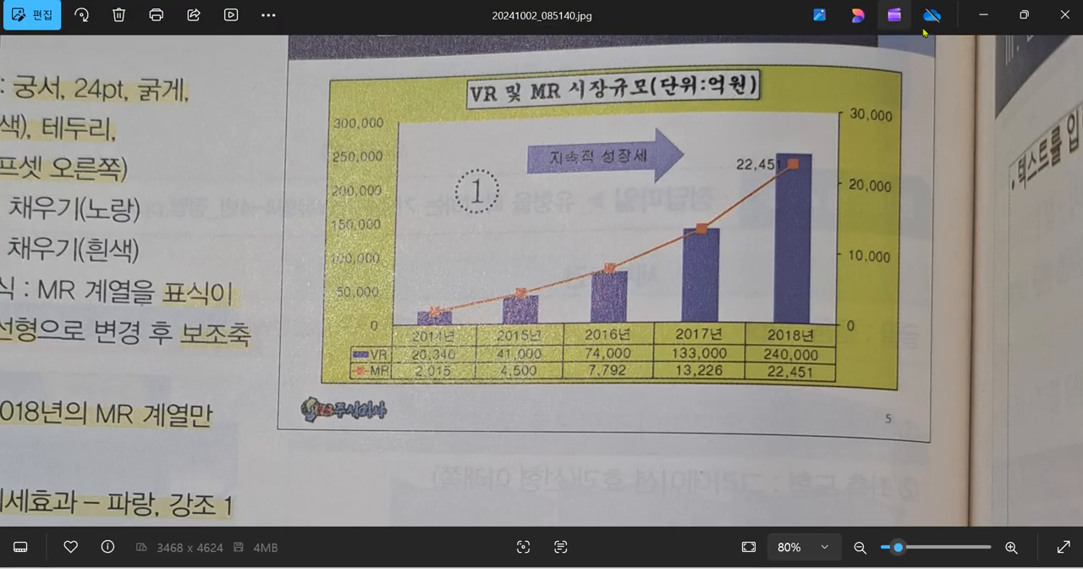
left_click(982, 14)
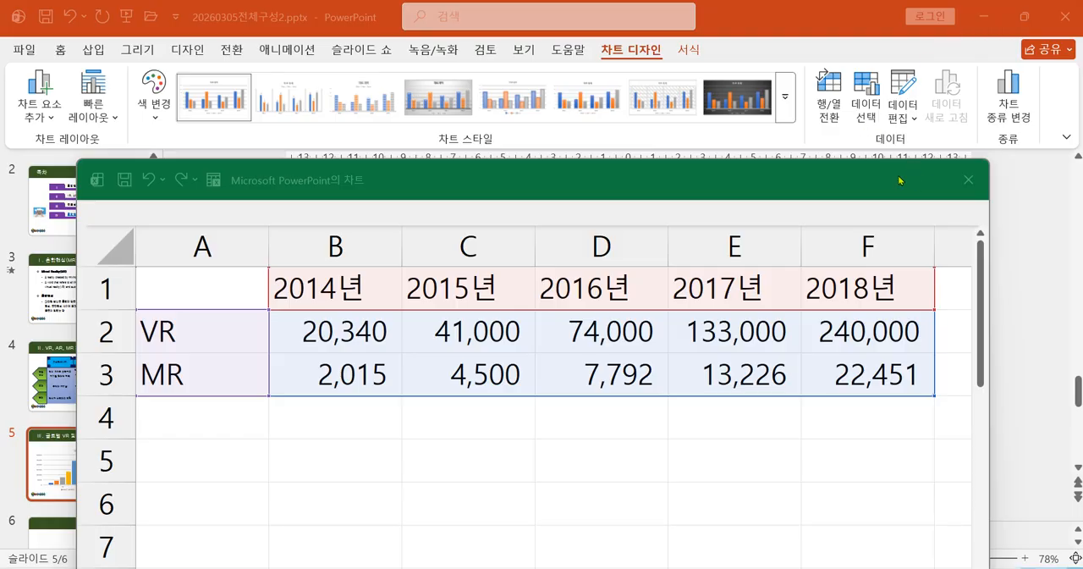
left_click_drag(900, 180, 933, 551)
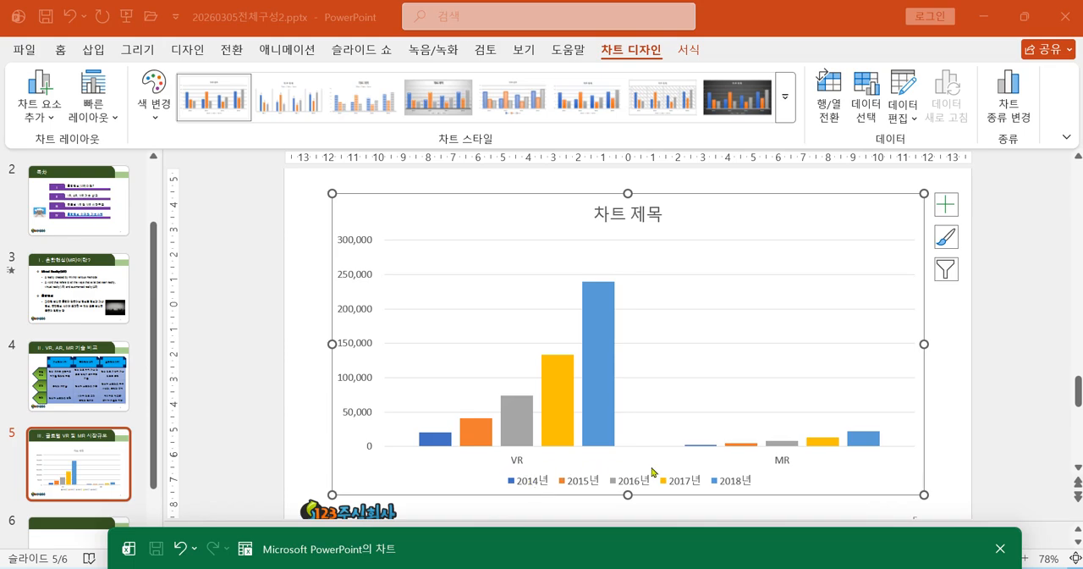
left_click(733, 549)
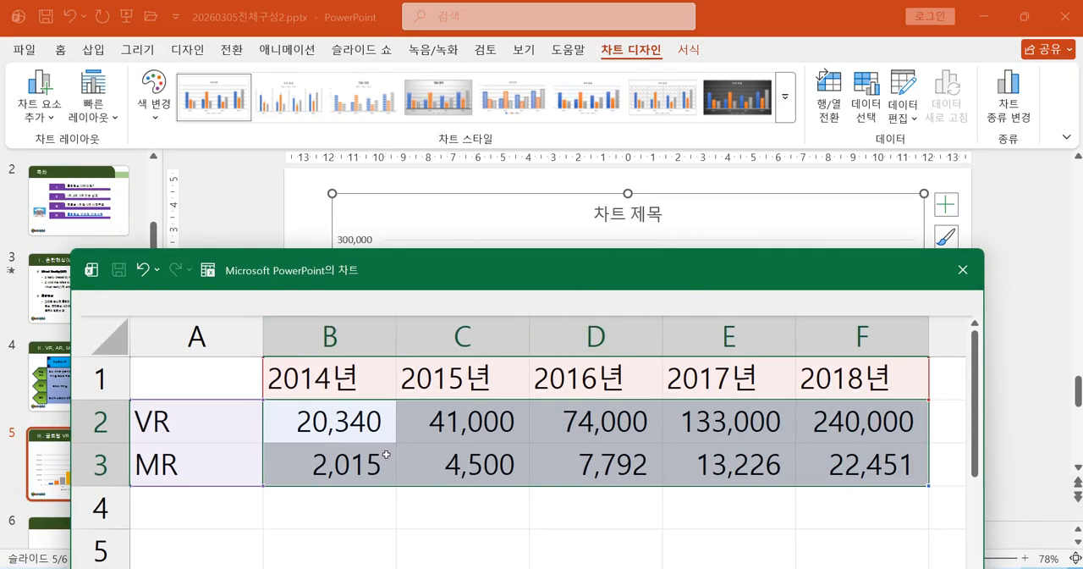
Switch the chart's rows and columns so the years form the category axis and VR and MR become the series.
left_click_drag(881, 275, 887, 470)
left_click(612, 51)
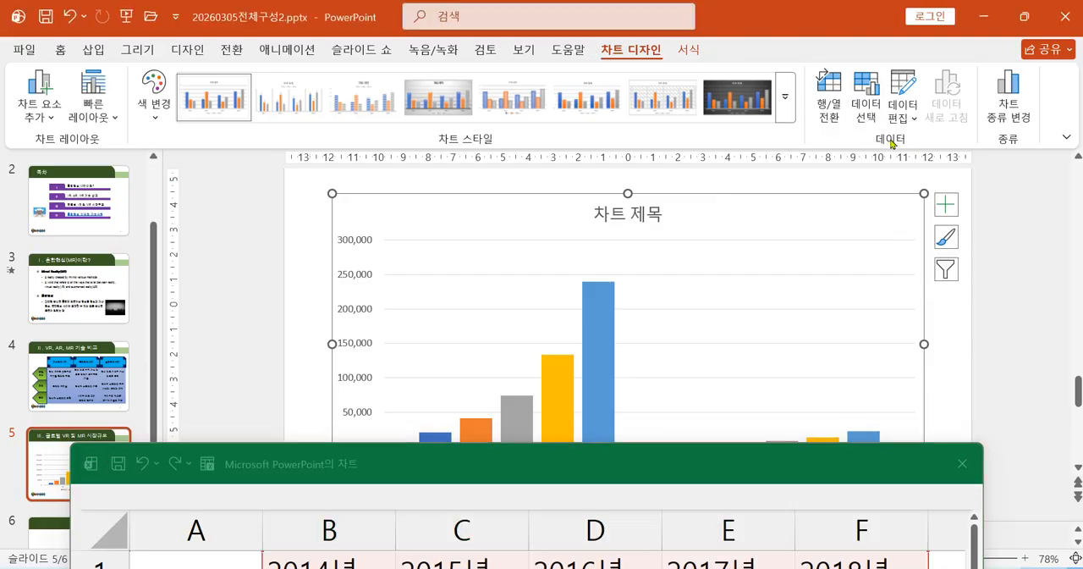
left_click(829, 89)
left_click_drag(766, 461, 773, 555)
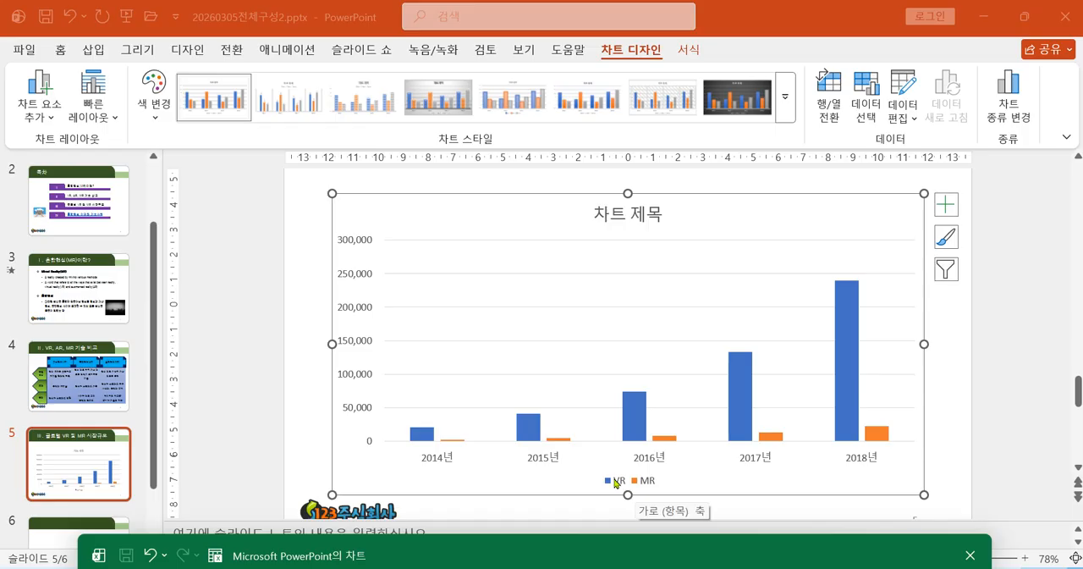
Toggle the chart's row/column arrangement back and forth to compare both layouts, ending with the years on the category axis.
left_click(830, 94)
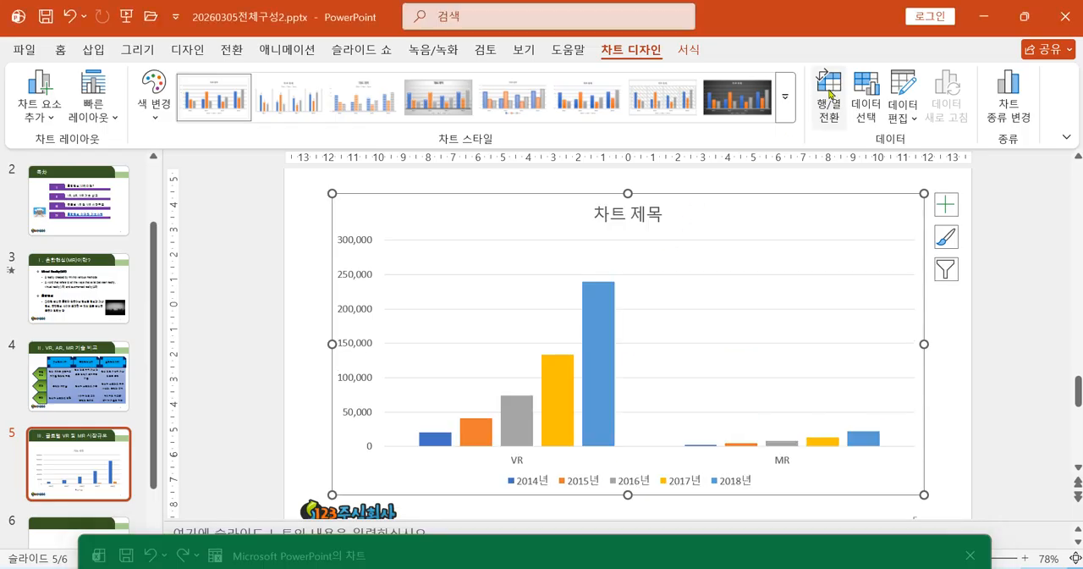
left_click(831, 95)
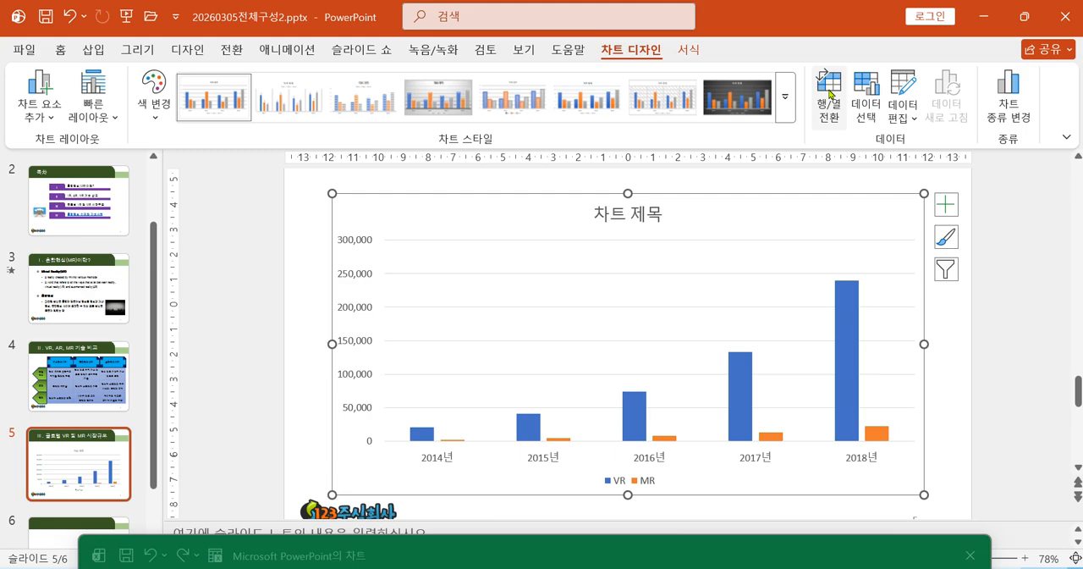
left_click(830, 95)
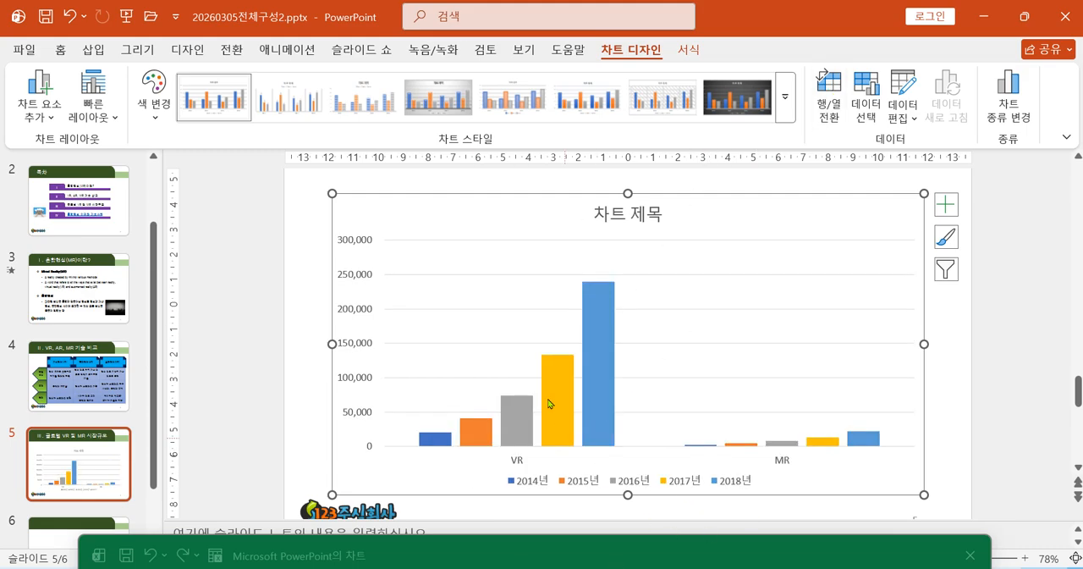
left_click(822, 83)
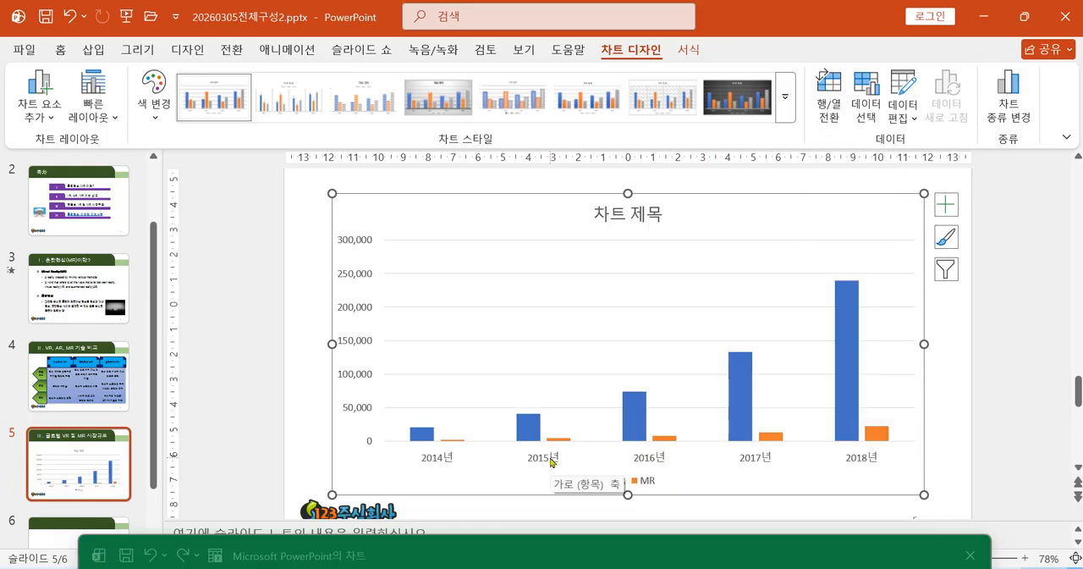
Bring the chart data sheet back over the chart and close it.
left_click_drag(592, 555, 590, 221)
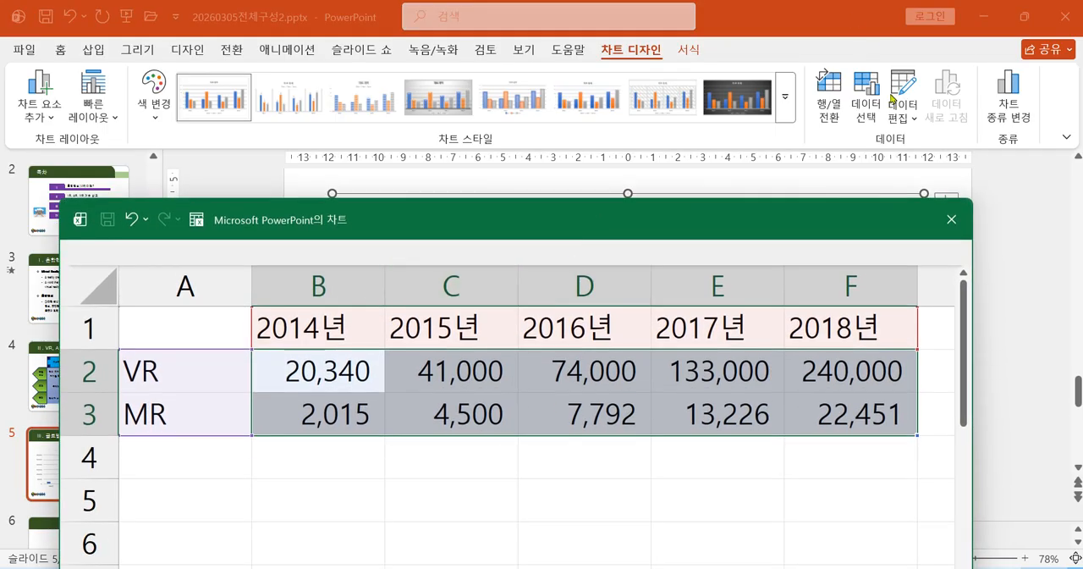
left_click(950, 222)
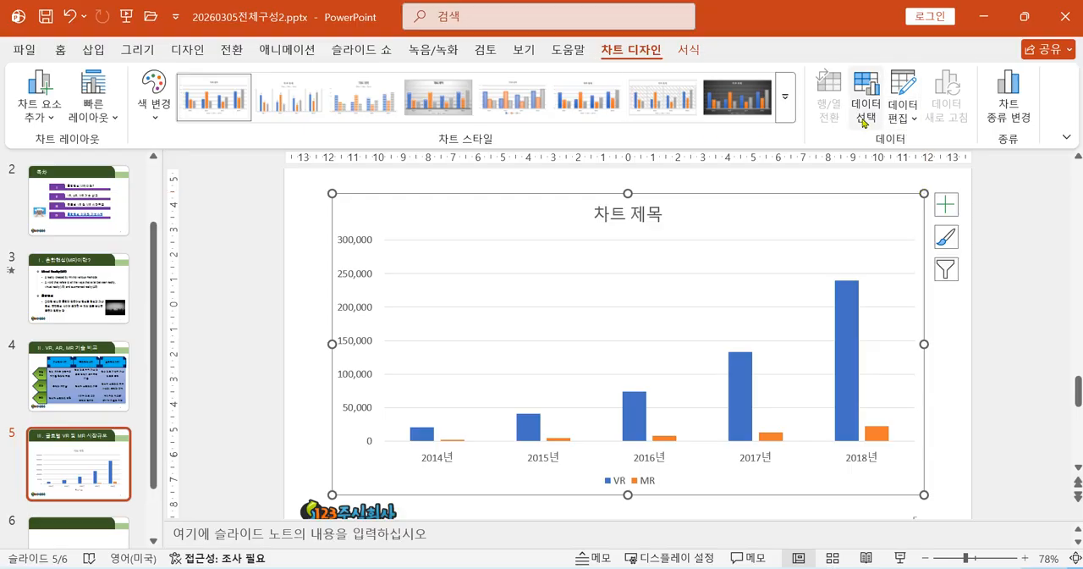
Reopen the chart data for editing, enlarge the sheet to show the 2014년–2018년 columns, and close it again.
left_click(903, 82)
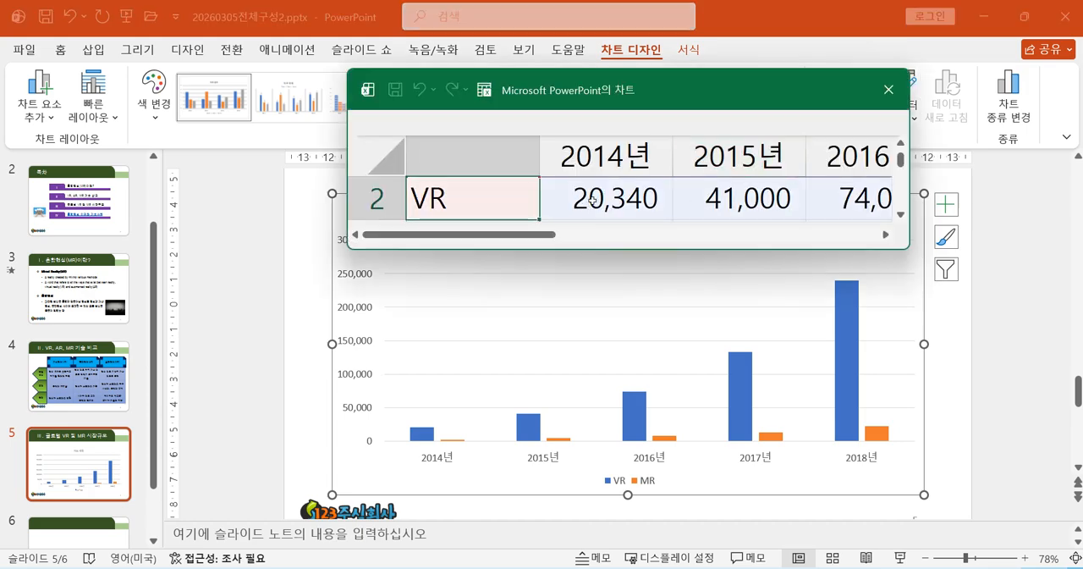
left_click_drag(712, 94, 485, 151)
left_click_drag(674, 303, 997, 411)
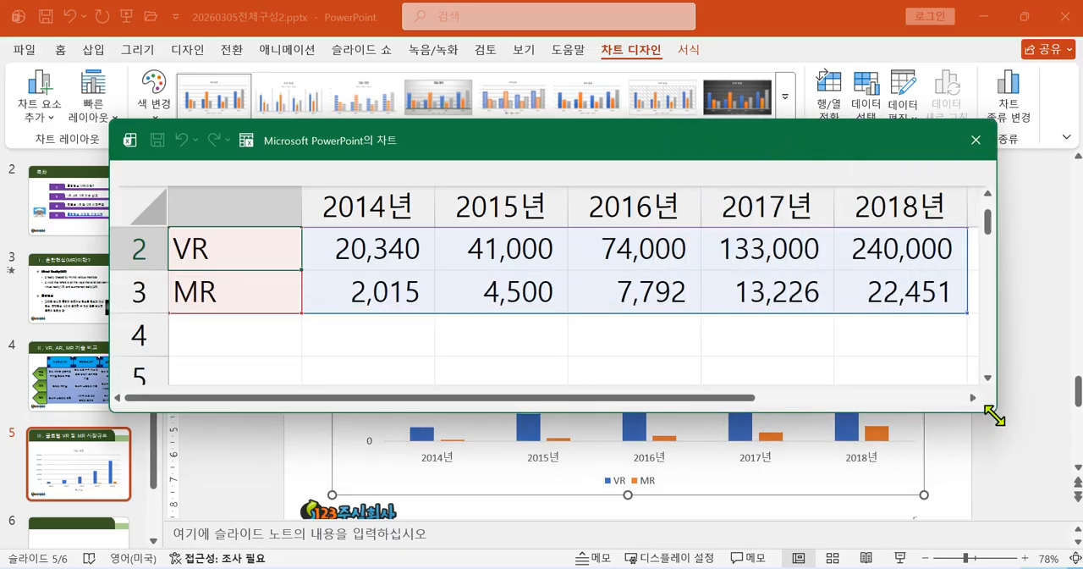
left_click_drag(825, 143, 845, 396)
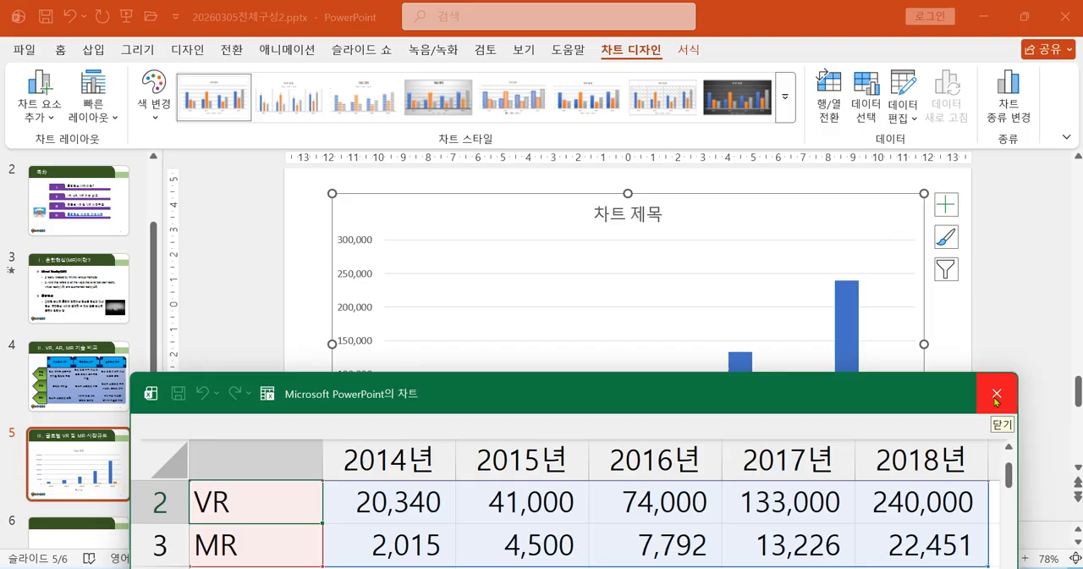
left_click(996, 394)
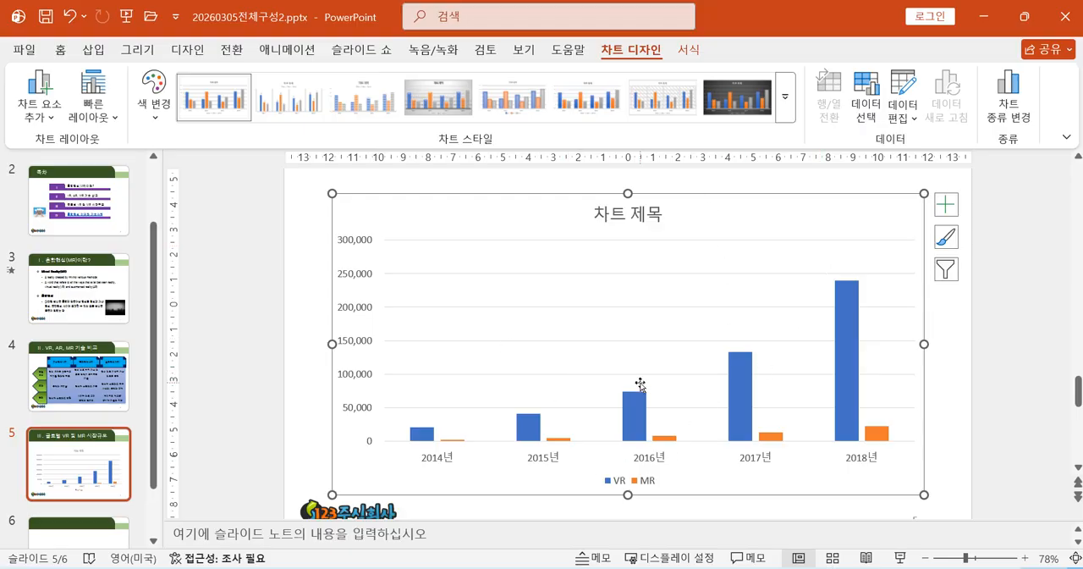
Switch to the reference image 20241002_085140.jpg, read the chart type, font and outline requirements, and return to the slide.
mouse_move(735, 399)
key("alt+Tab")
left_click_drag(434, 259, 595, 411)
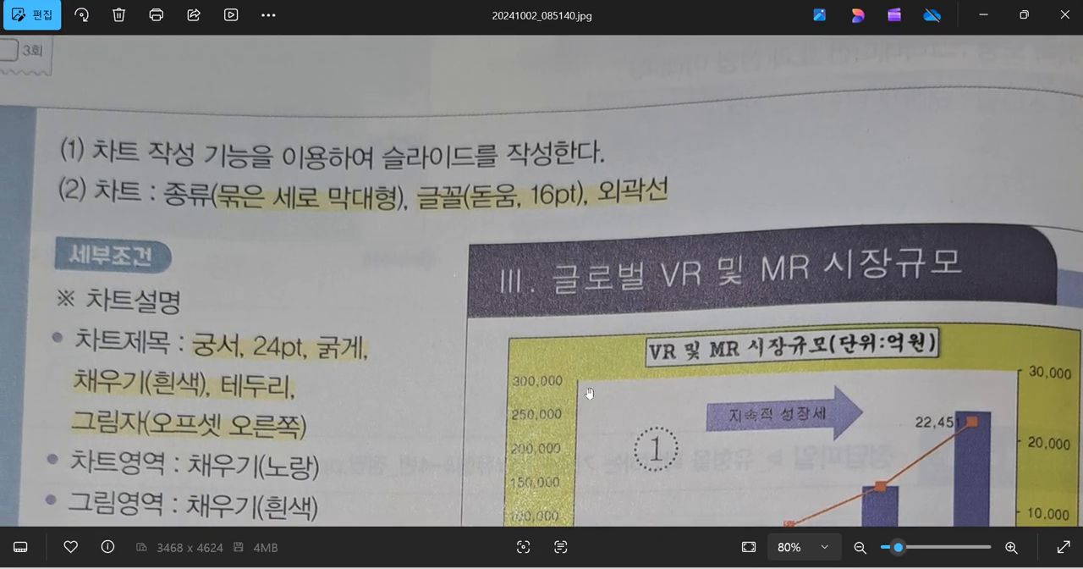
left_click_drag(595, 362, 614, 314)
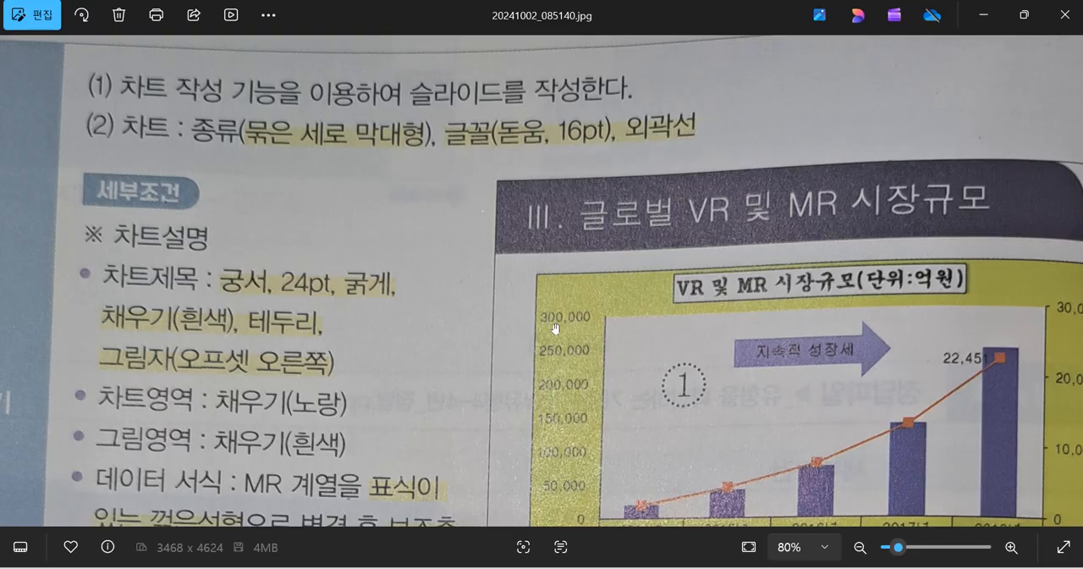
left_click(984, 15)
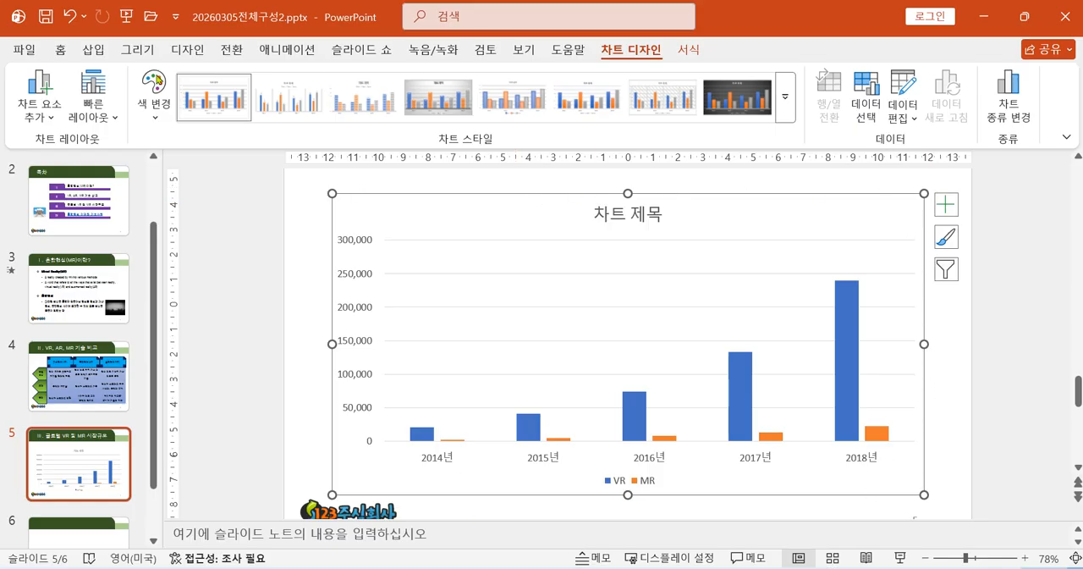
Set the font of the whole chart to 돋움 at 16 pt.
left_click(59, 49)
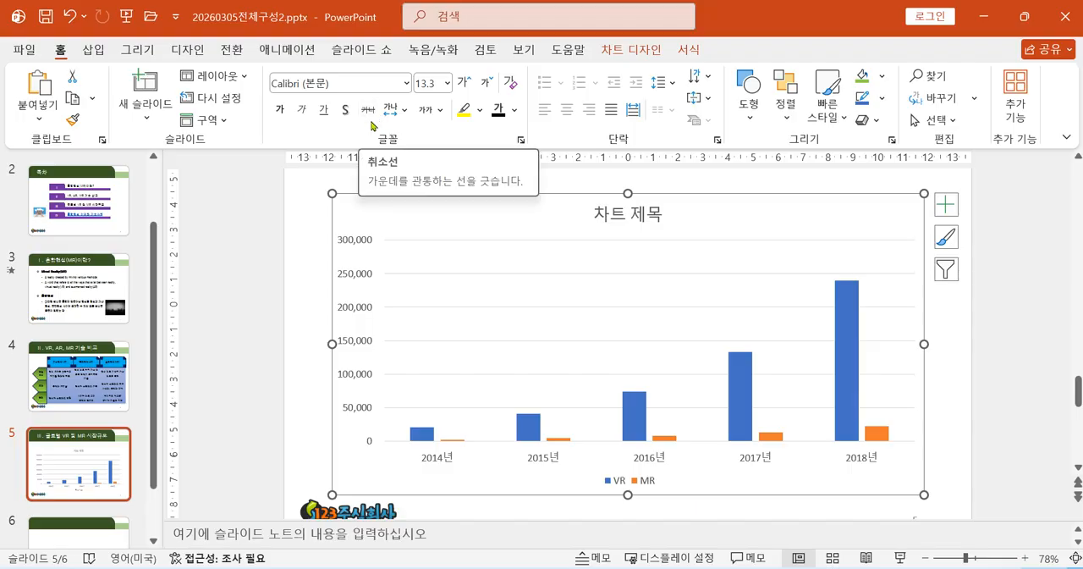
left_click(406, 82)
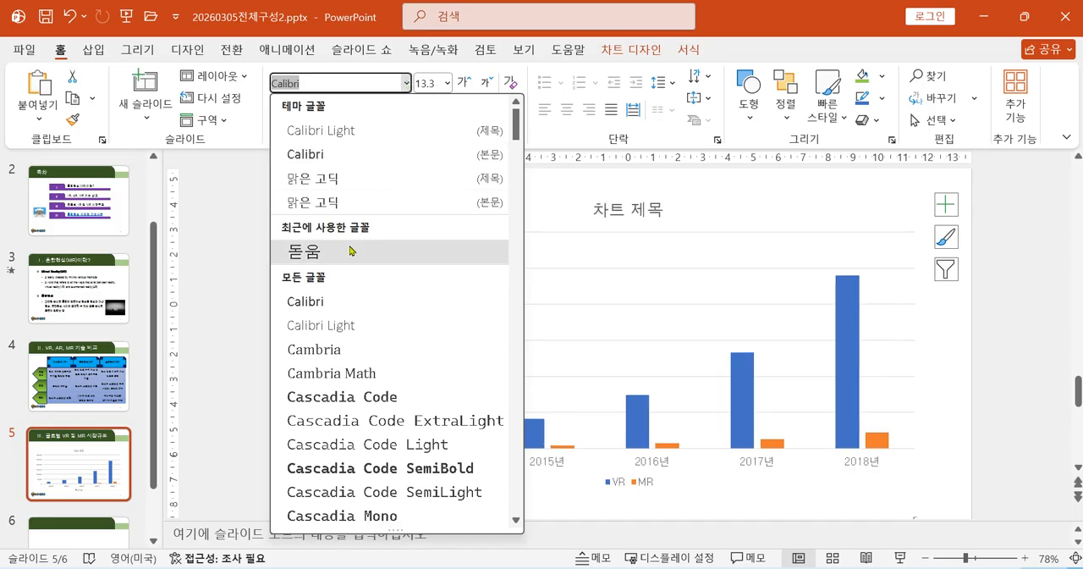
left_click(405, 252)
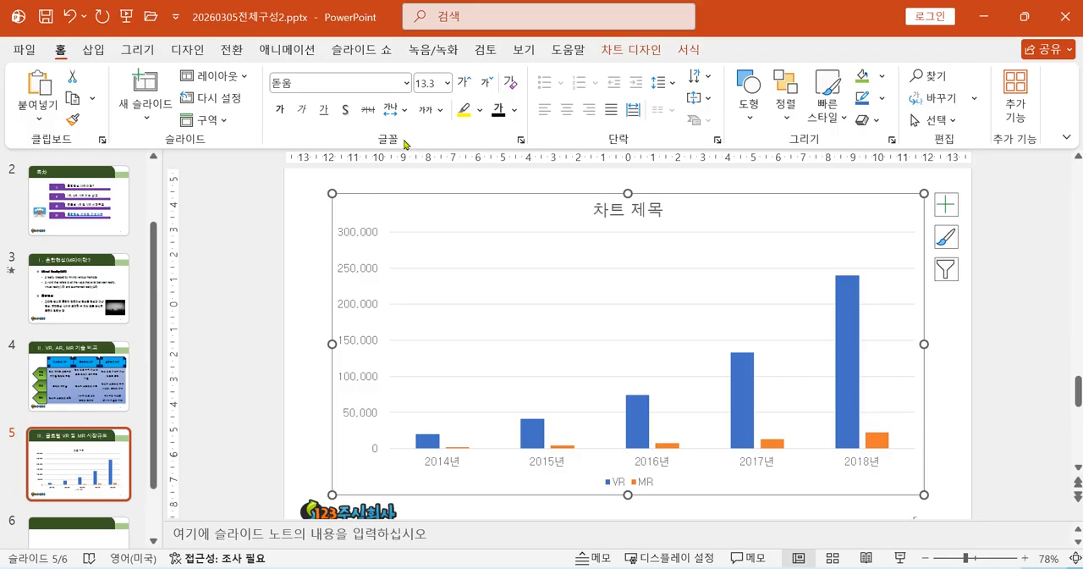
left_click(435, 83)
type("16")
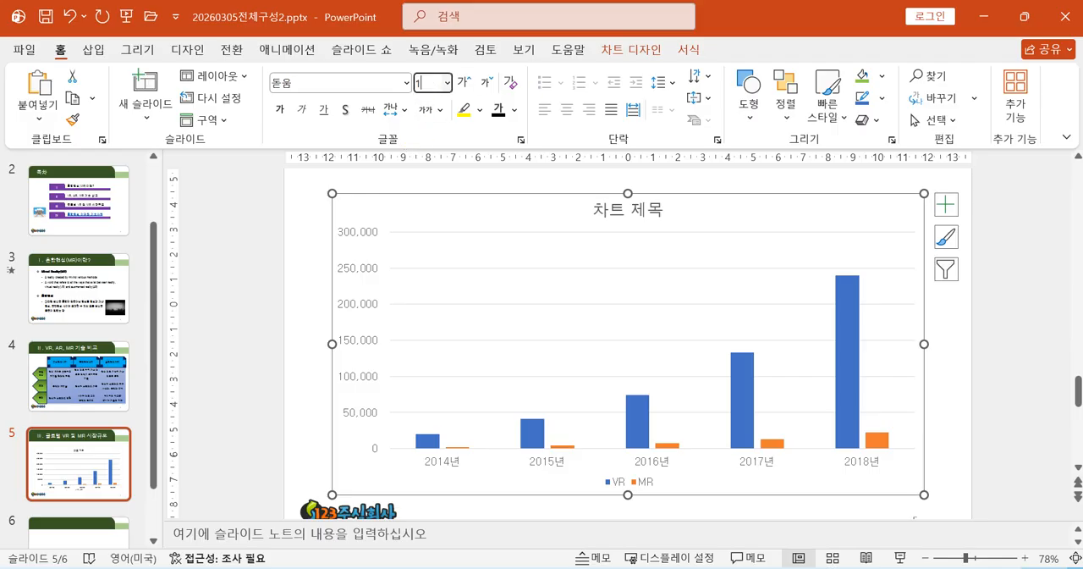
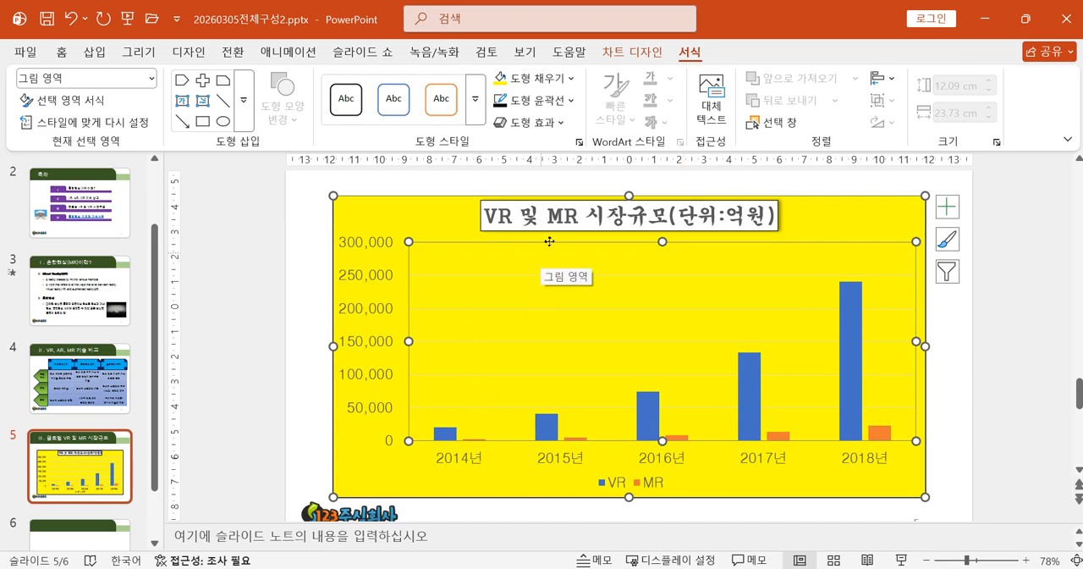
Fill the chart's plot area with the theme colour 흰색, 배경 1 and deselect the chart.
left_click(571, 77)
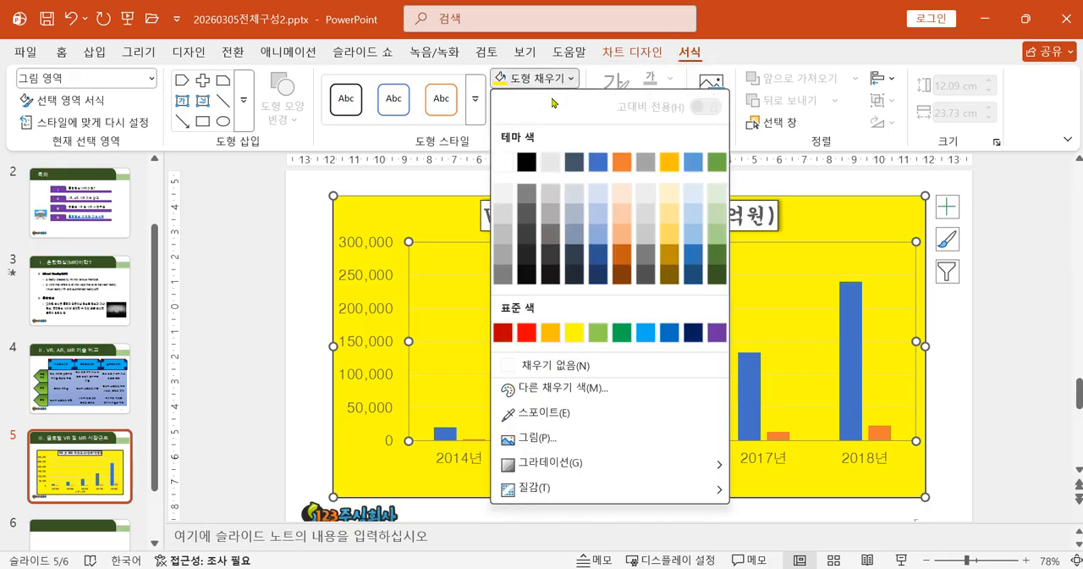
left_click(502, 162)
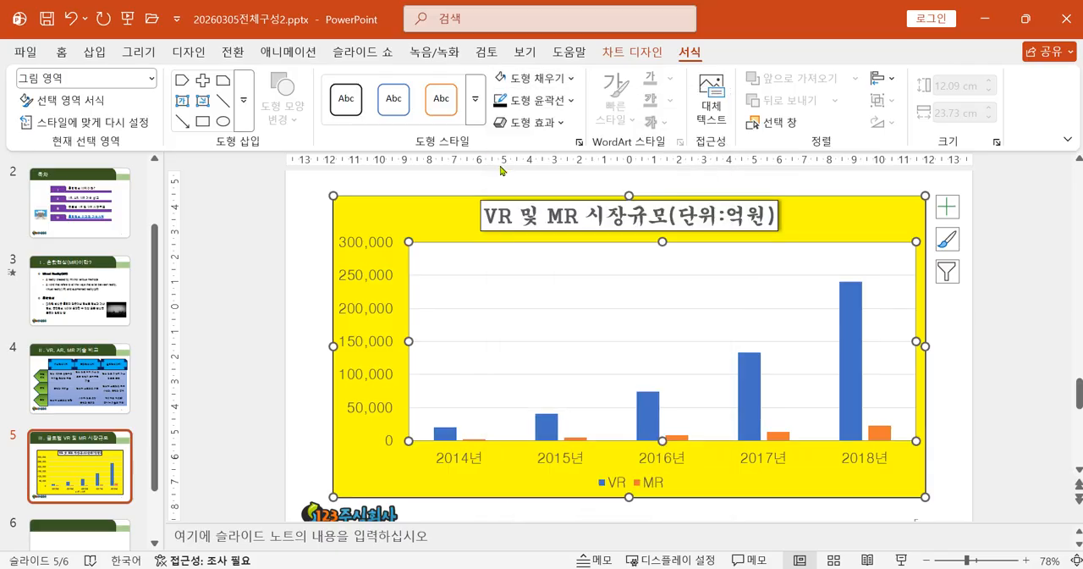
left_click(1006, 371)
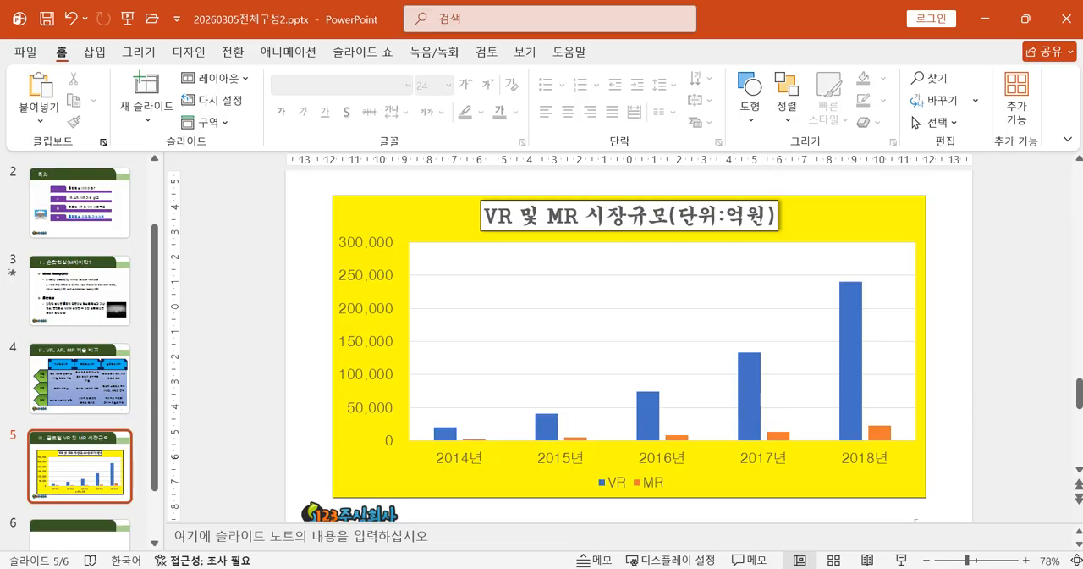
Switch to the reference image 20241002_085140.jpg, read the data series, value label and shape requirements, and return to the slide.
key("alt+Tab")
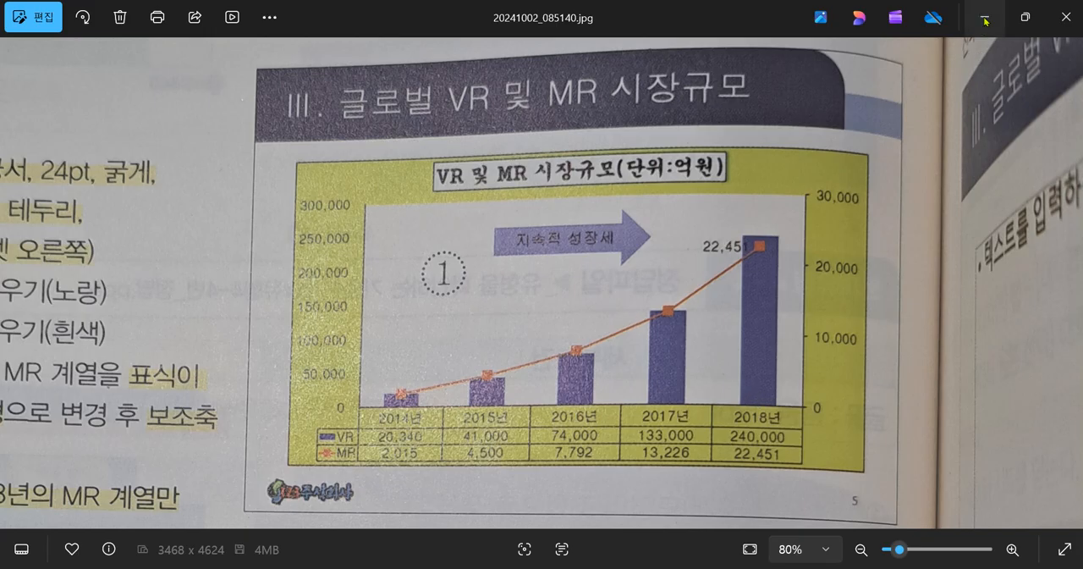
left_click_drag(307, 380, 654, 337)
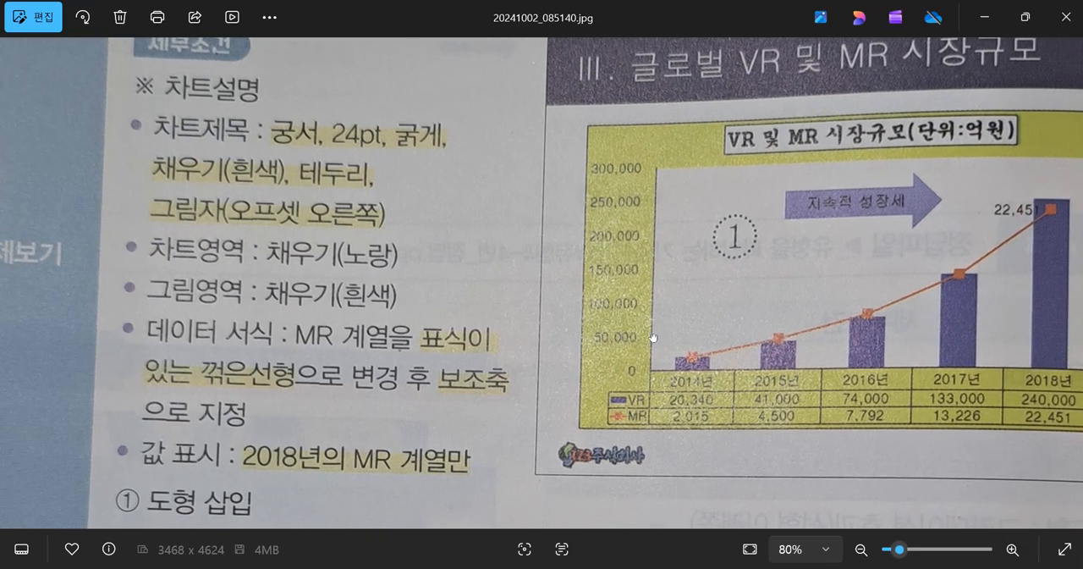
left_click_drag(543, 364, 512, 236)
left_click_drag(276, 226, 173, 253)
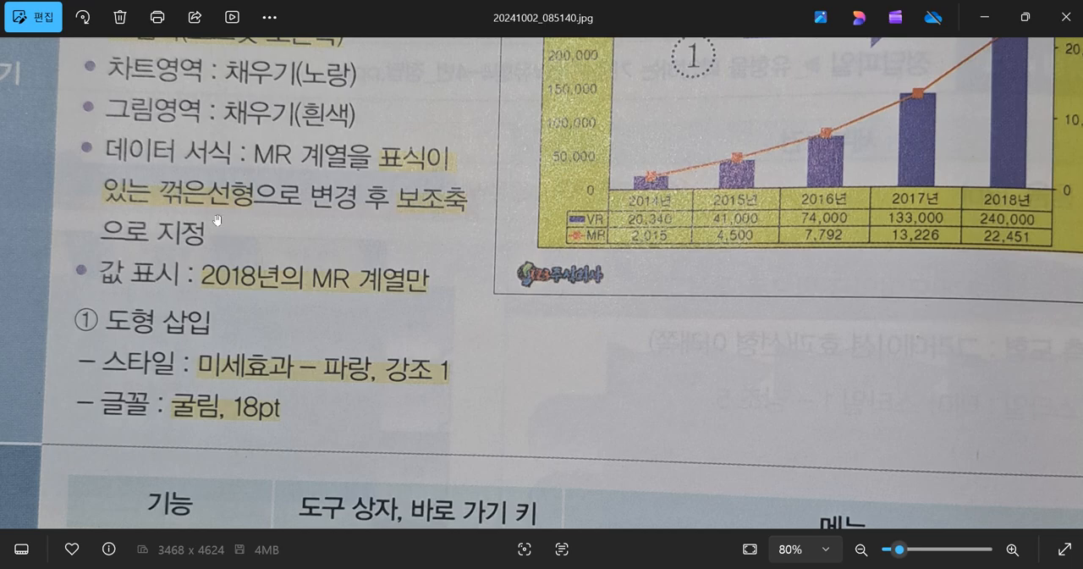
left_click(984, 21)
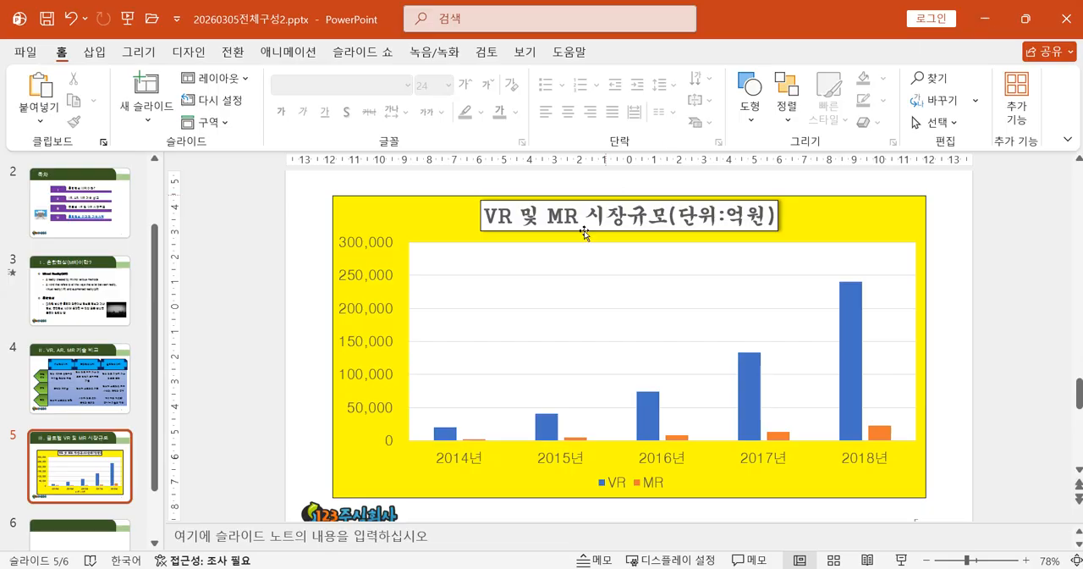
left_click(847, 386)
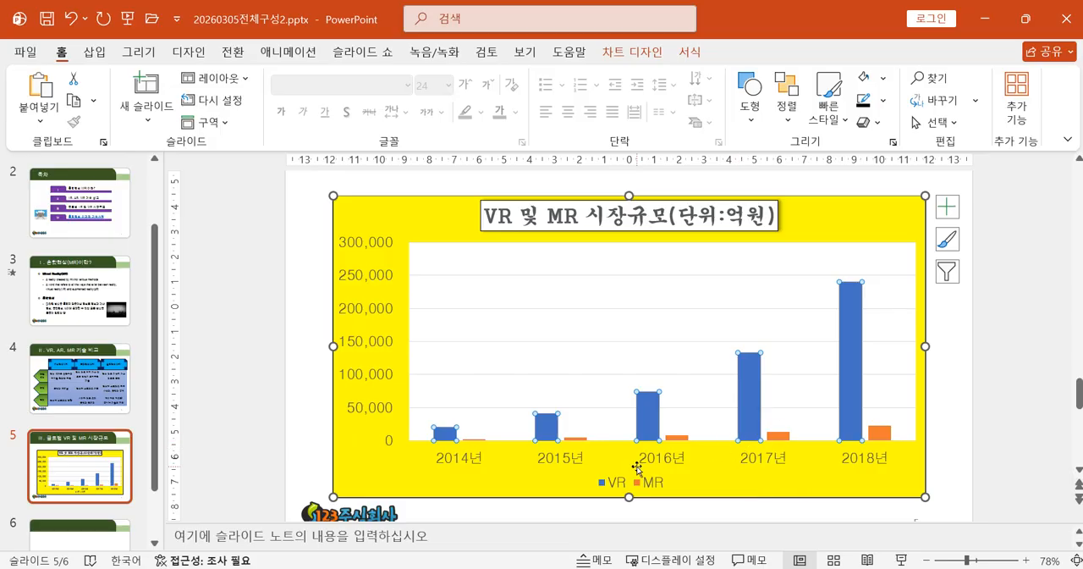
mouse_move(748, 421)
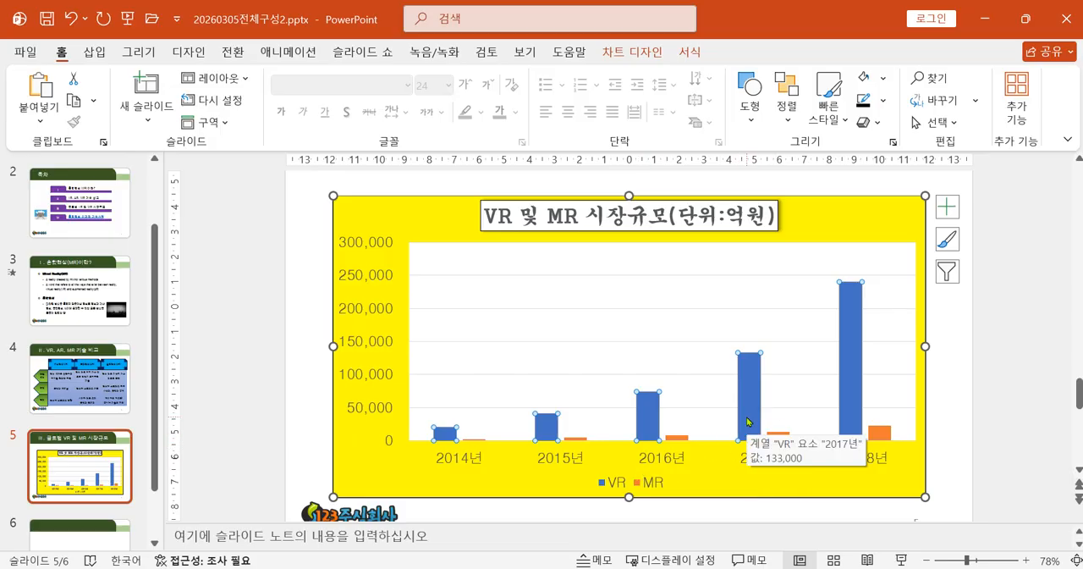
left_click(784, 437)
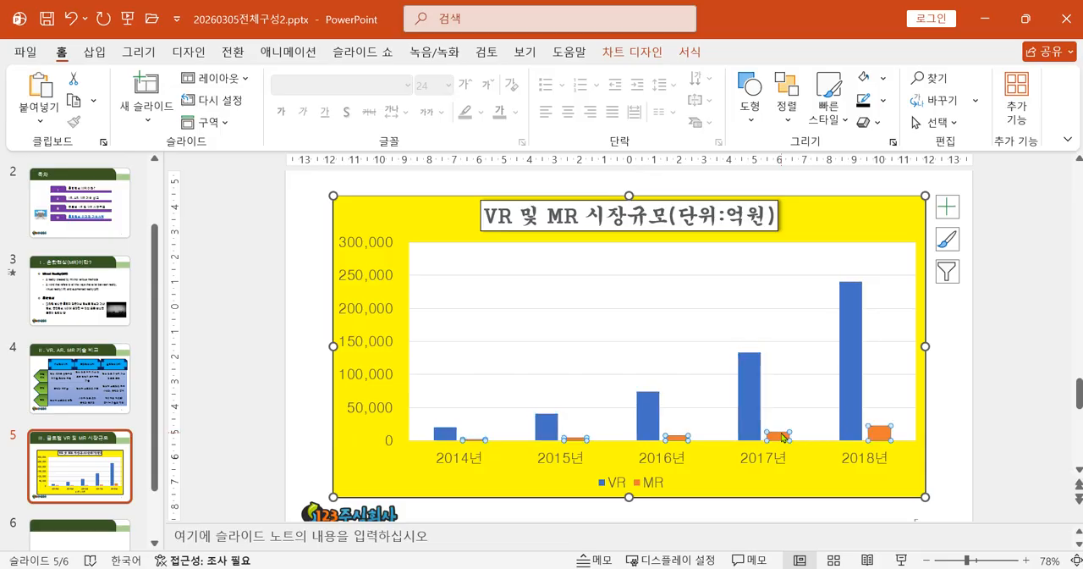
left_click(751, 432)
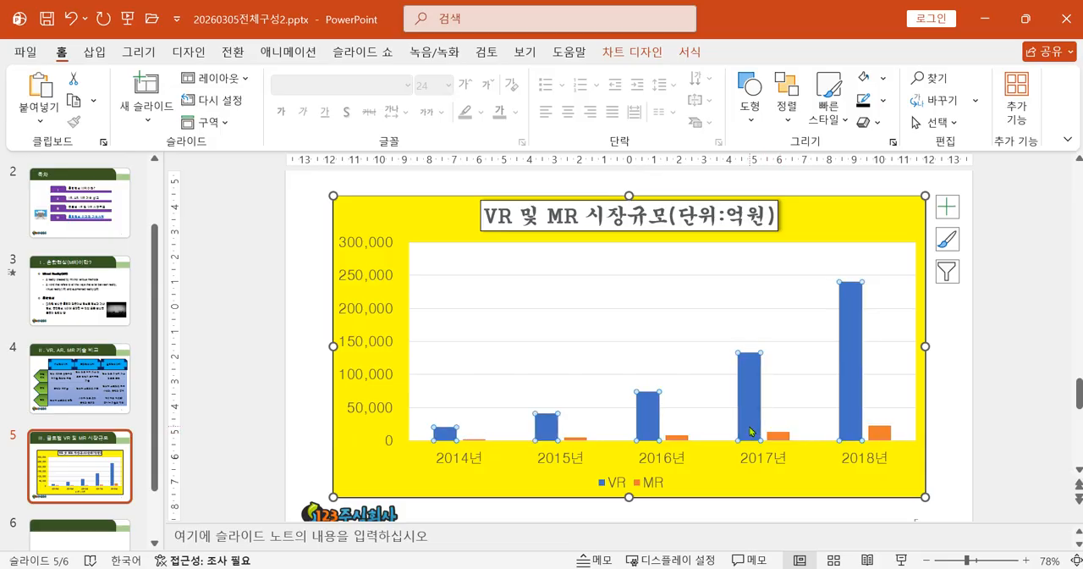
In the chart type settings, change the MR series to 표식이 있는 꺾은선형 and assign it to the secondary axis.
double_click(778, 437)
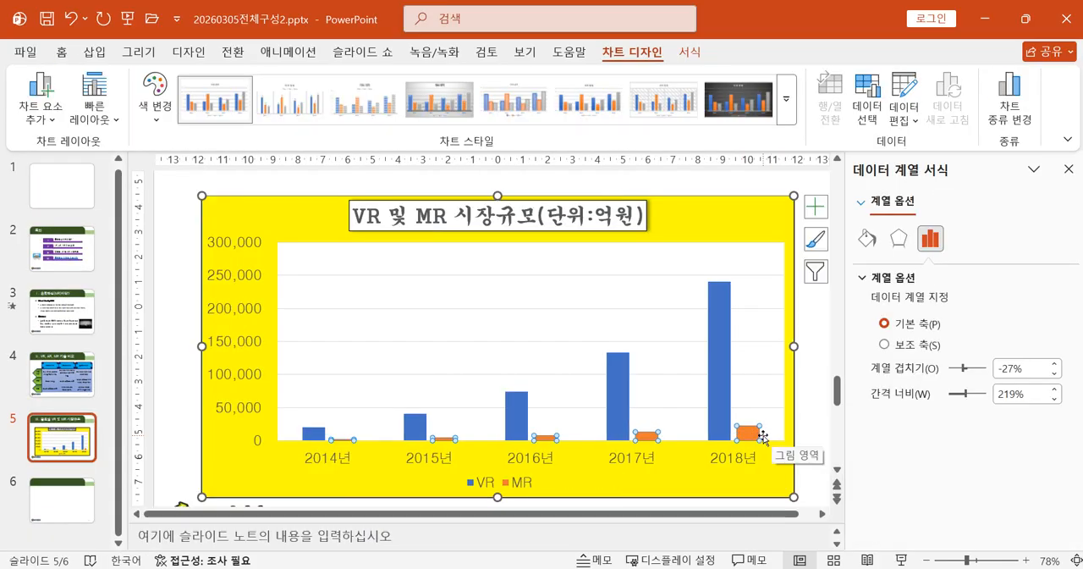
left_click(1068, 169)
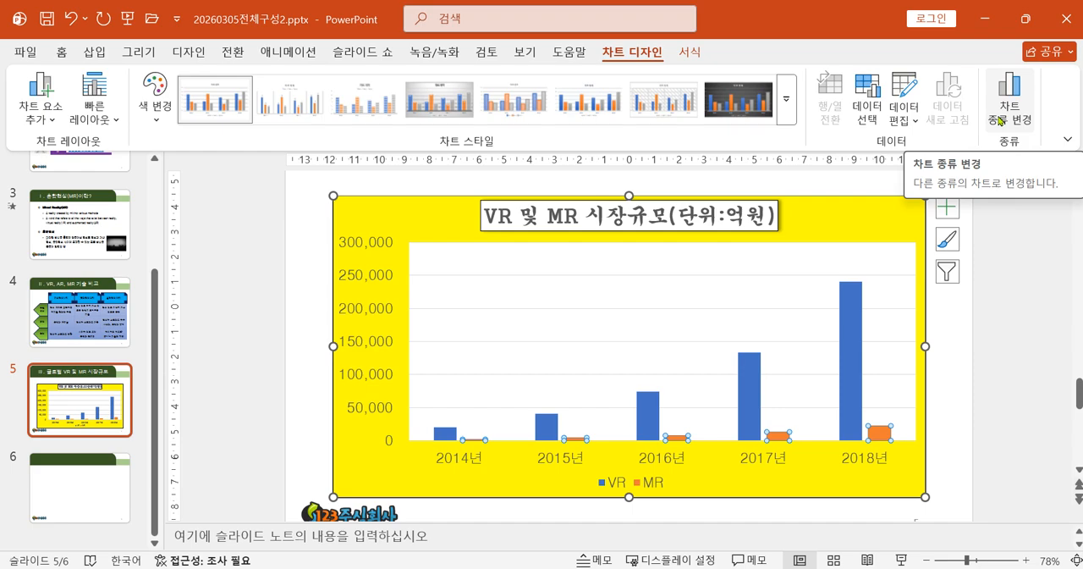
mouse_move(877, 437)
left_click(1011, 101)
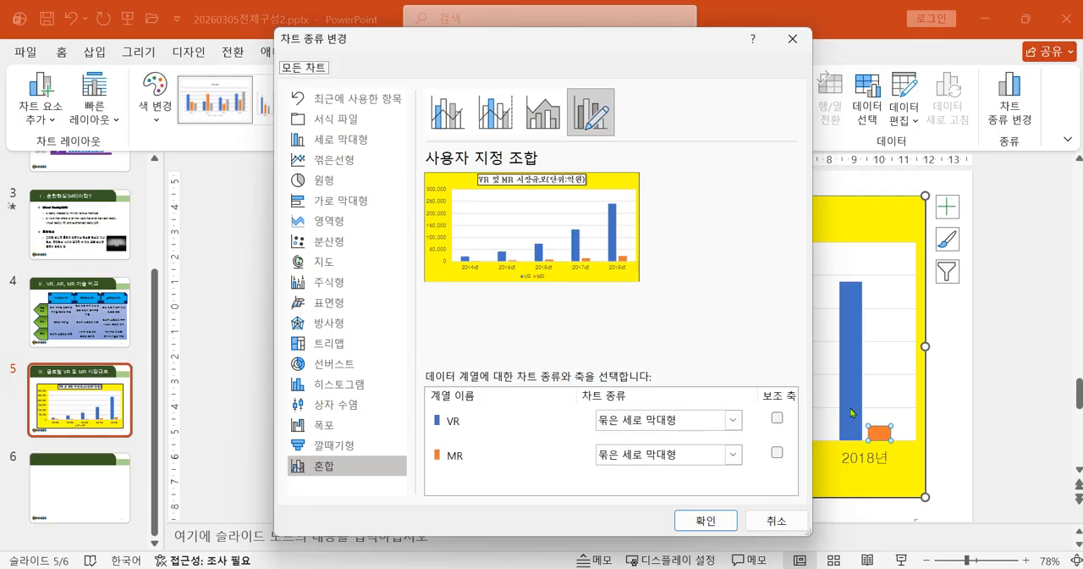
left_click(733, 454)
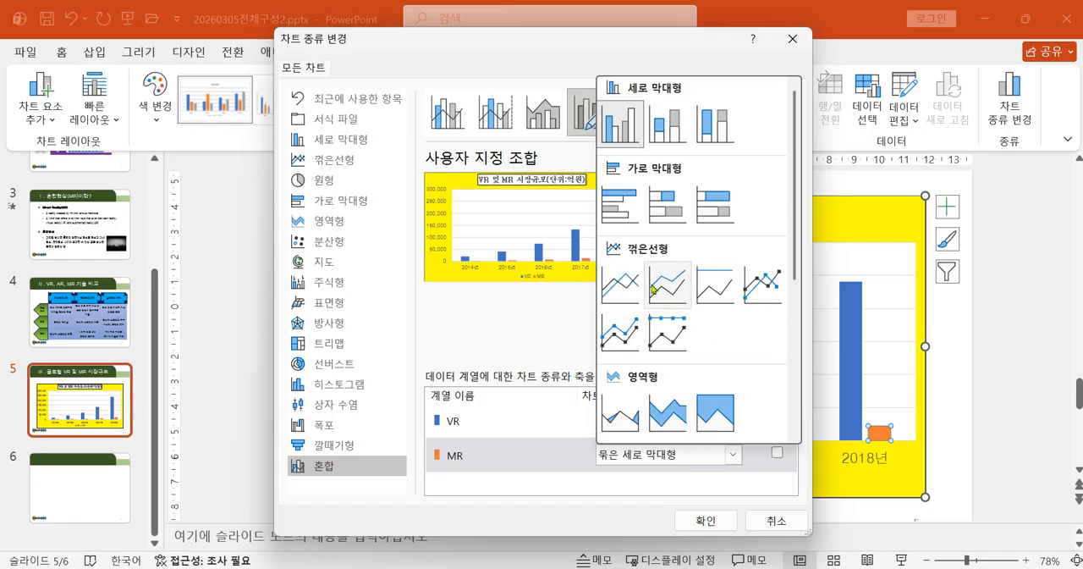
left_click(761, 288)
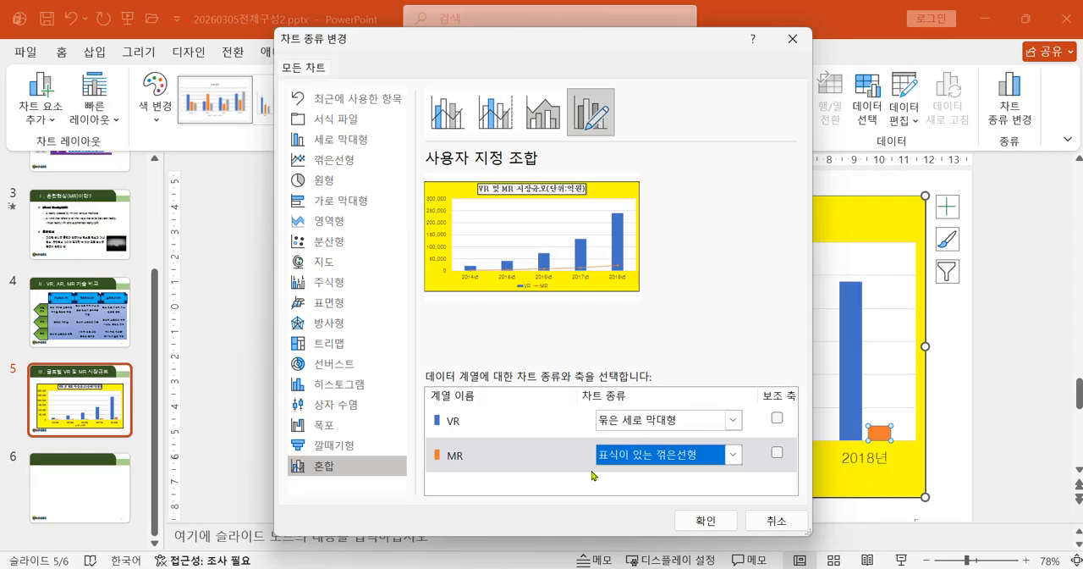
left_click(776, 455)
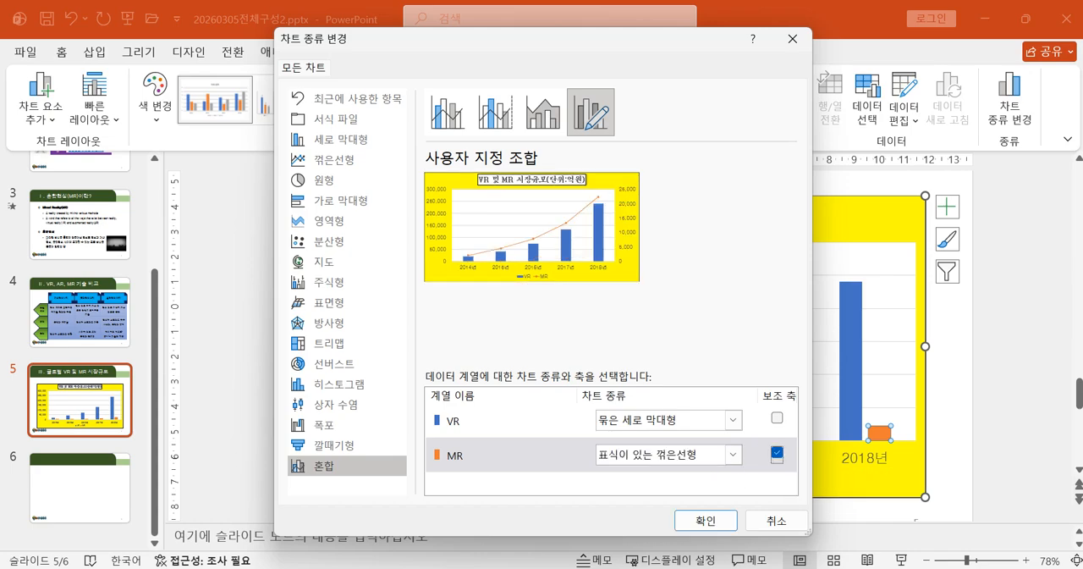
Check the MR series requirements in the reference image 20241002_085140.jpg and apply the combination chart type.
key("alt+Tab")
left_click_drag(448, 363, 515, 405)
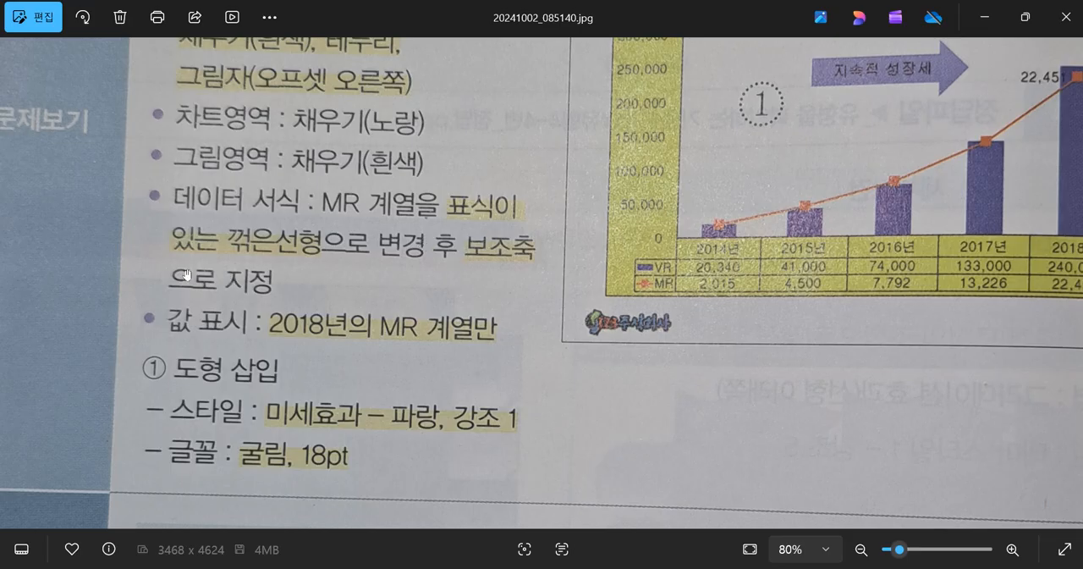
left_click(984, 17)
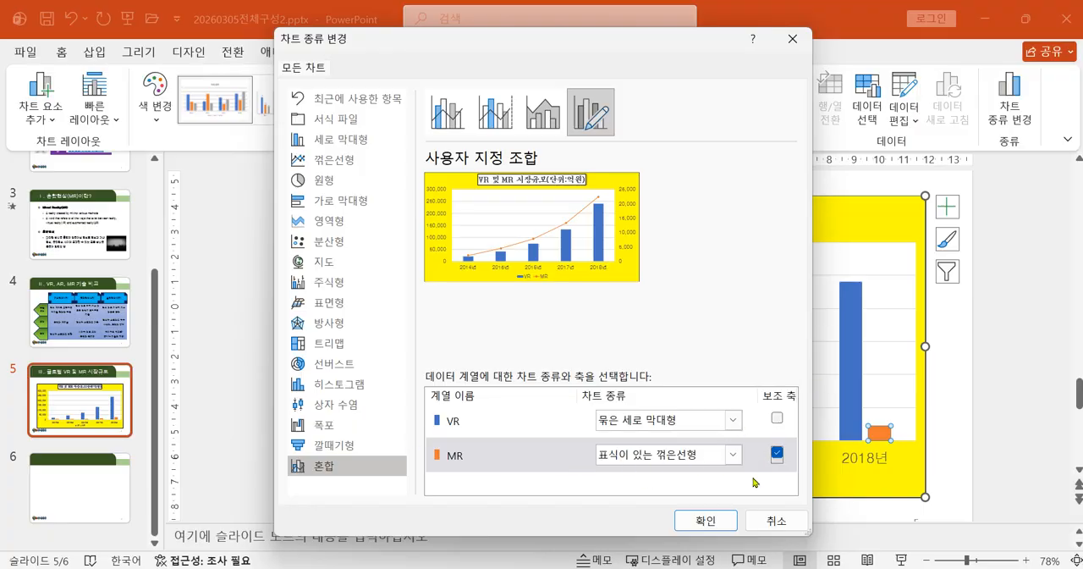
left_click(706, 521)
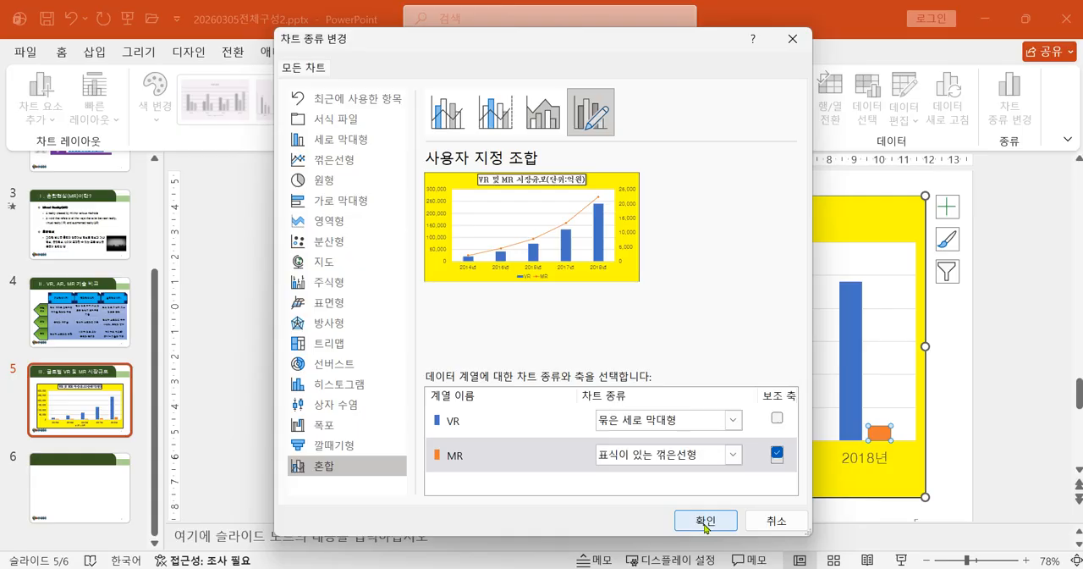